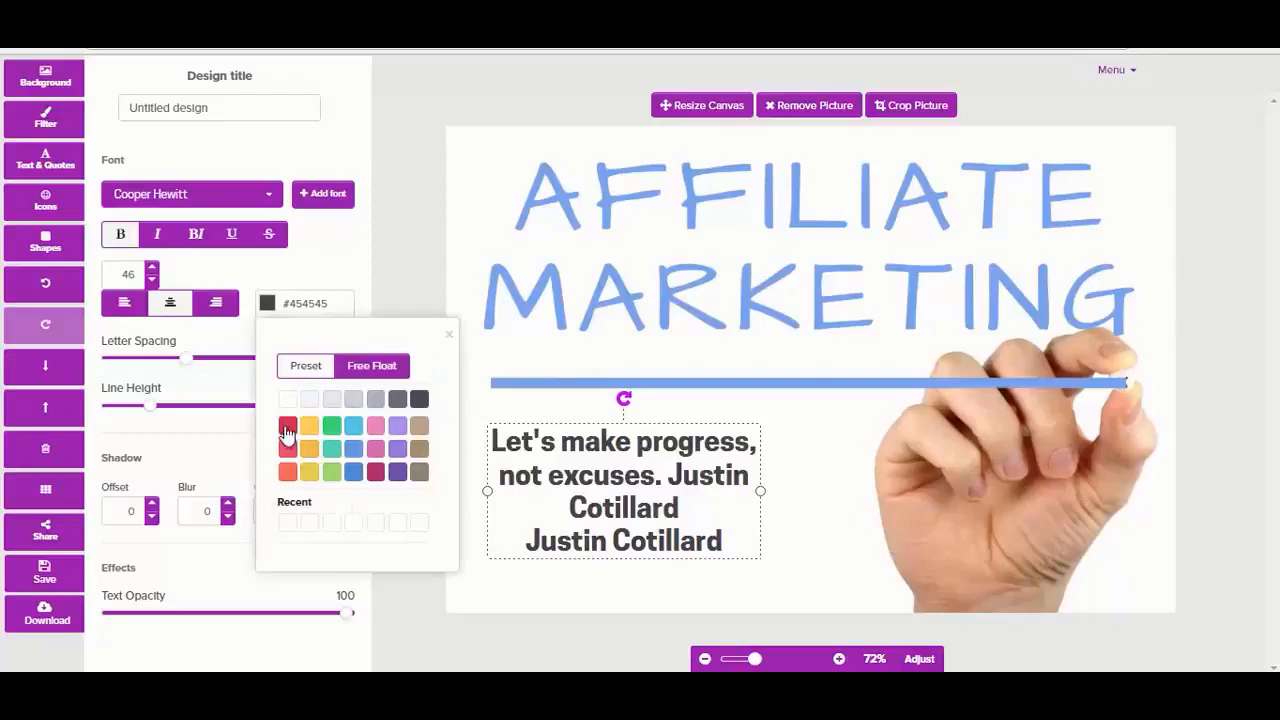
- Recolor the quote text below the blue line to the custom red #c25151
{"action": "left_click", "coordinate": [366, 367]}
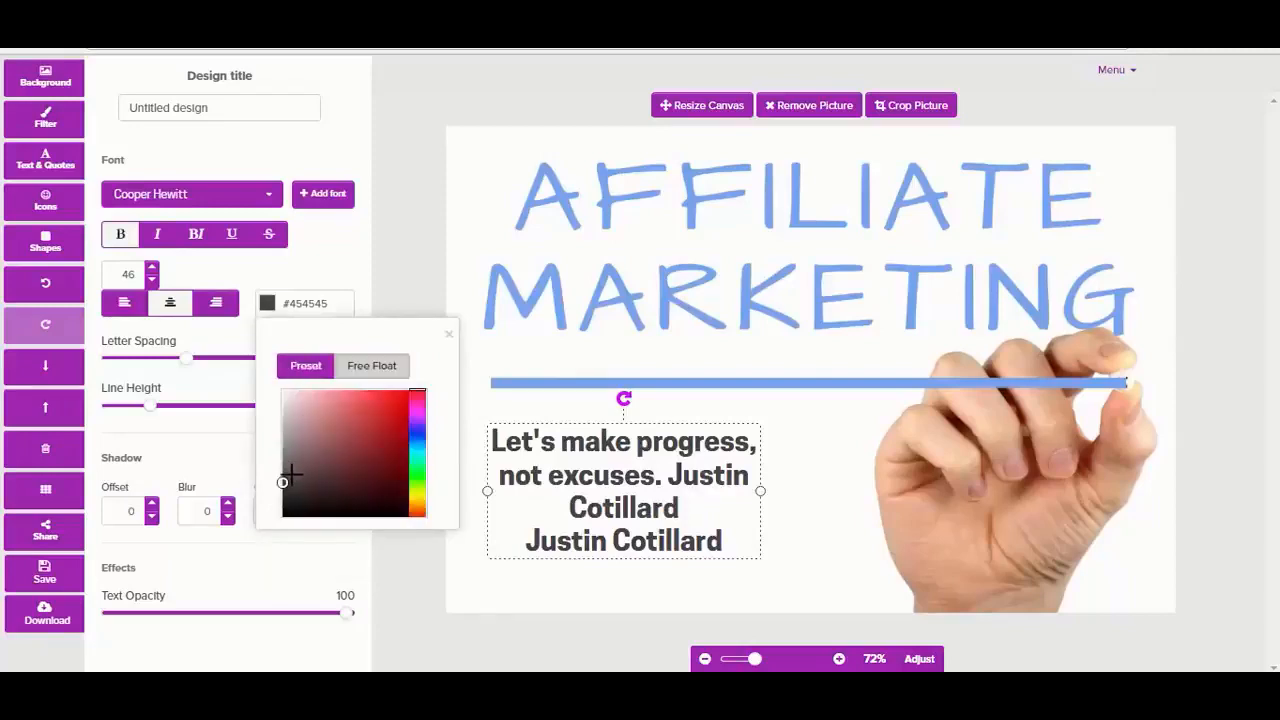
{"action": "mouse_move", "coordinate": [282, 484]}
{"action": "left_mouse_down"}
{"action": "mouse_move", "coordinate": [360, 434]}
{"action": "mouse_move", "coordinate": [355, 420]}
{"action": "left_mouse_up"}
{"action": "left_click", "coordinate": [188, 450]}
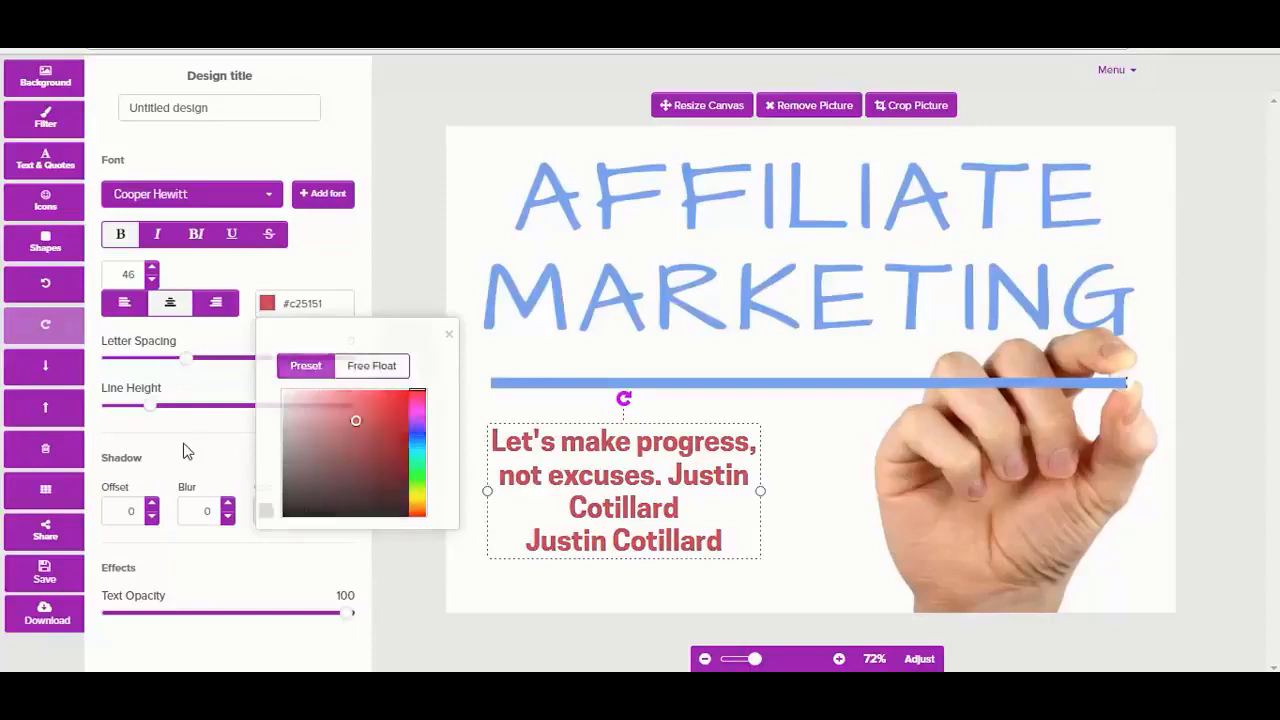
- Give the quote text a shadow with offset 3 and blur 4, then deselect it
{"action": "left_click", "coordinate": [152, 505]}
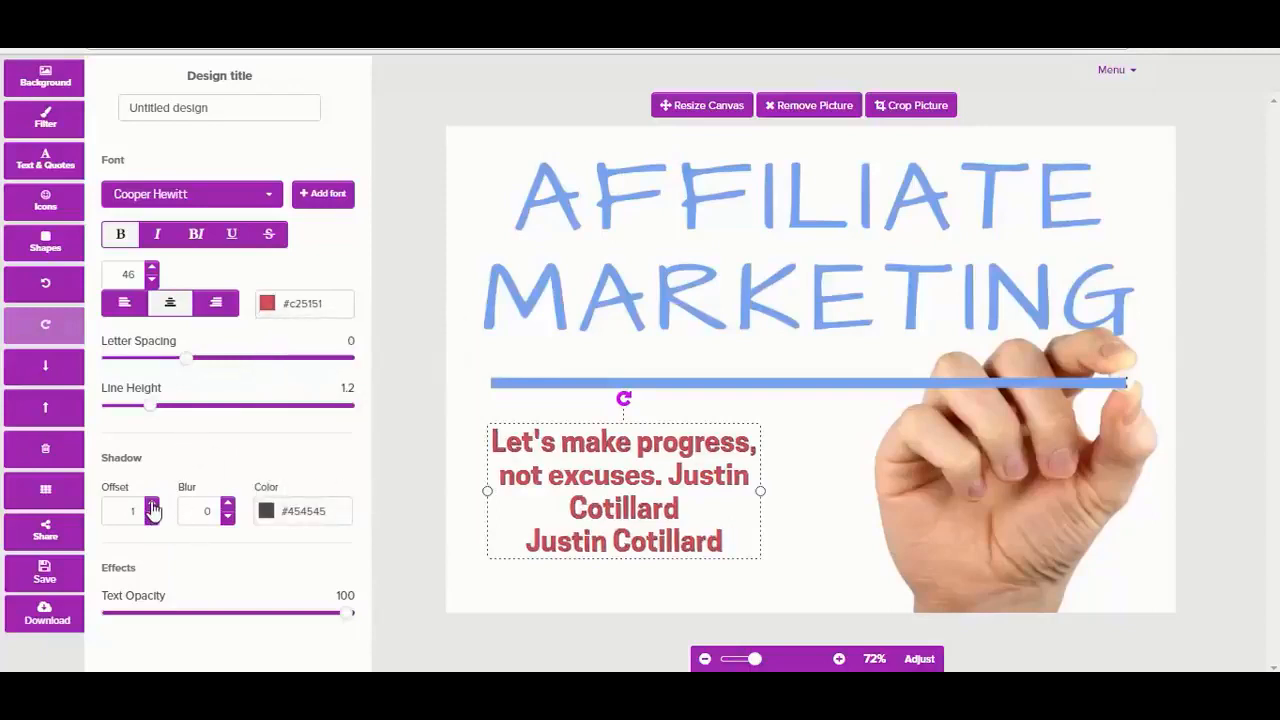
{"action": "left_click", "coordinate": [152, 505]}
{"action": "left_click", "coordinate": [152, 505]}
{"action": "left_click", "coordinate": [152, 505]}
{"action": "left_click", "coordinate": [152, 518]}
{"action": "left_click", "coordinate": [228, 505]}
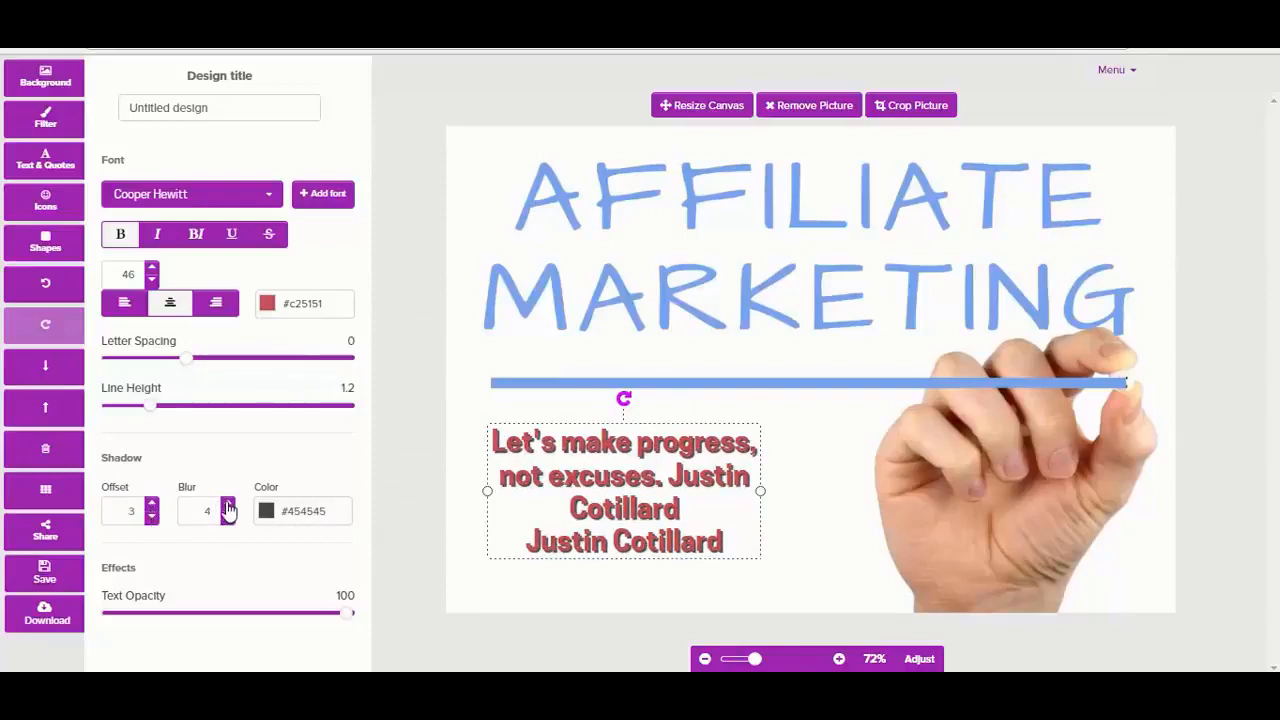
{"action": "left_click", "coordinate": [228, 505]}
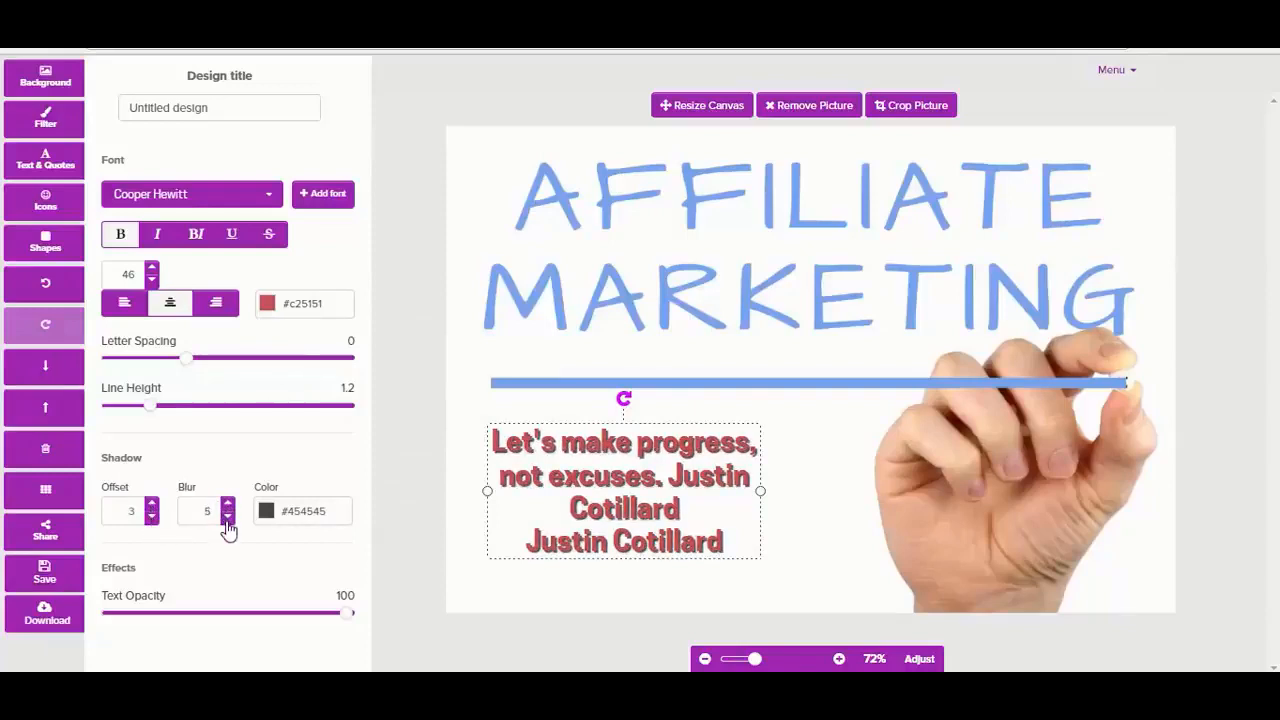
{"action": "left_click", "coordinate": [478, 471]}
- Add a heading text box over the blue line on the canvas and delete it
{"action": "left_click", "coordinate": [40, 164]}
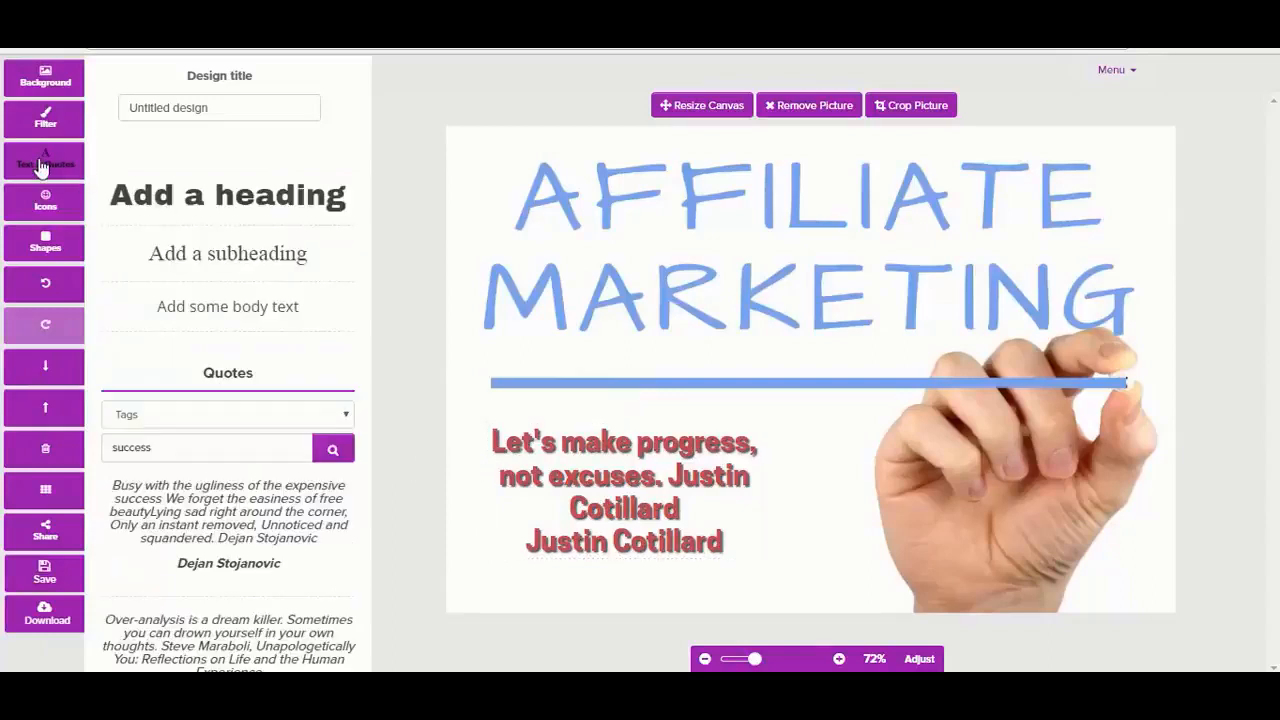
{"action": "left_click", "coordinate": [207, 203]}
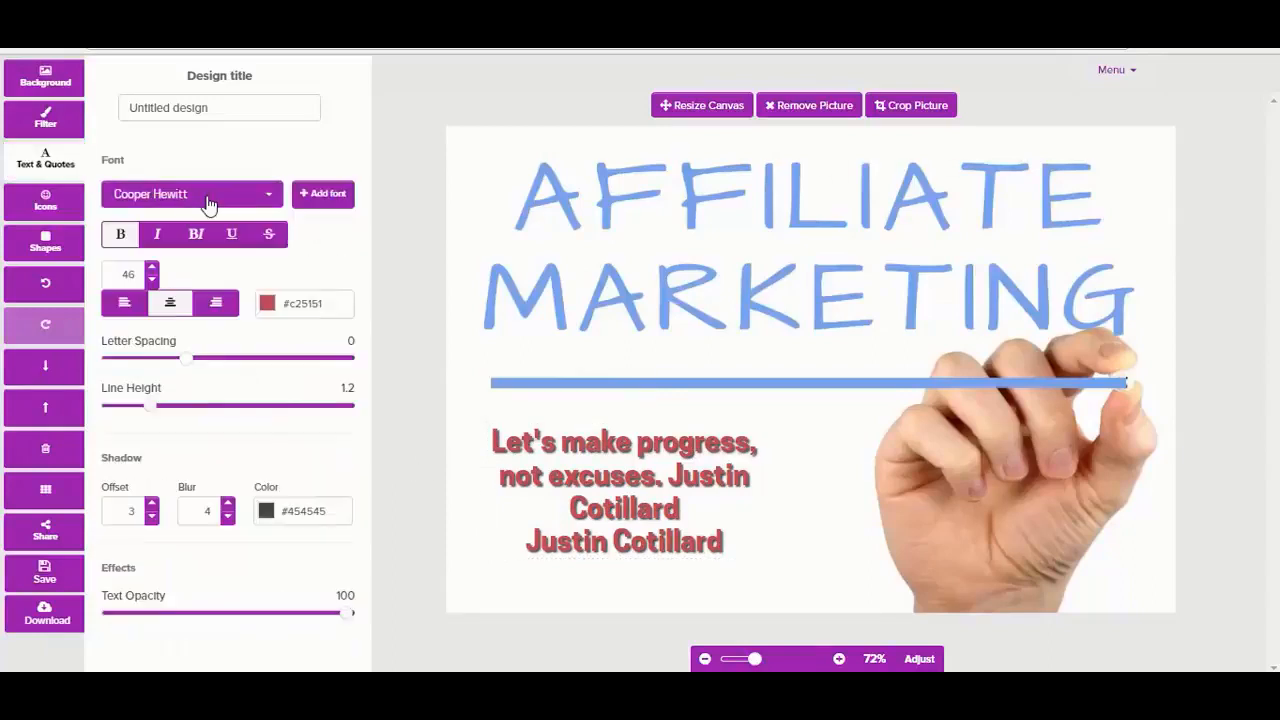
{"action": "left_click_drag", "start_coordinate": [823, 380], "coordinate": [783, 370]}
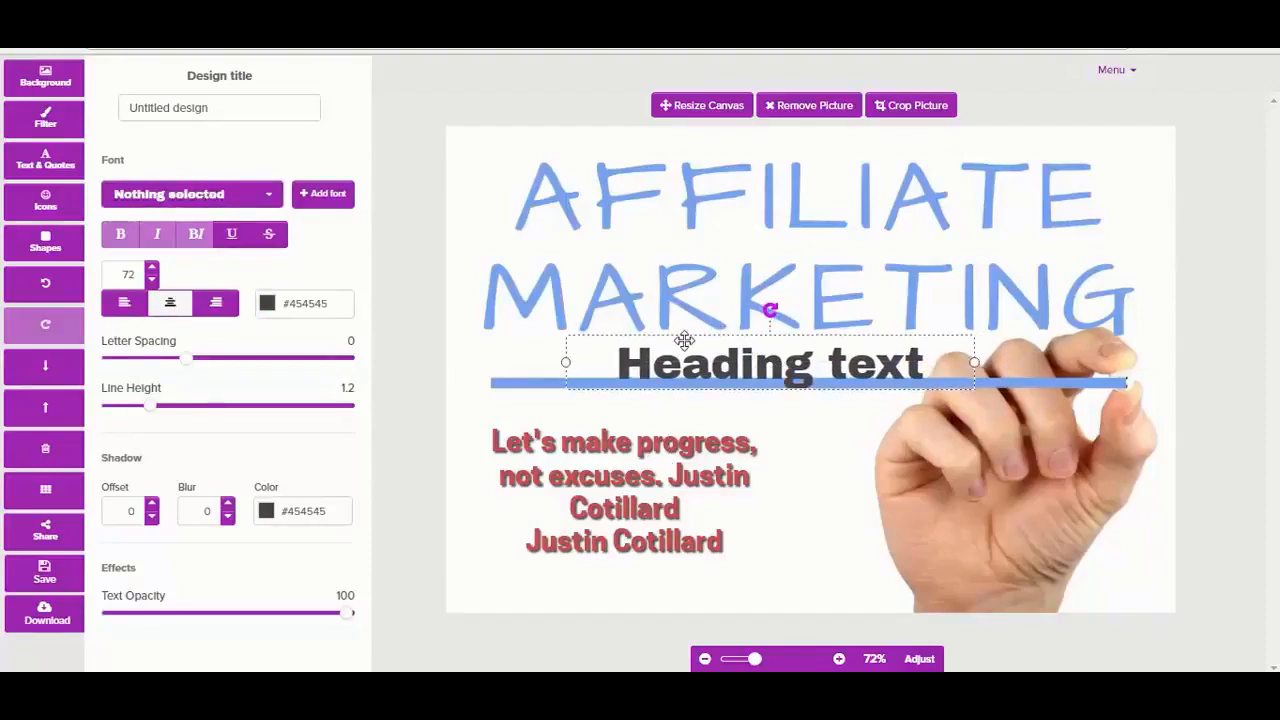
{"action": "key", "text": "Delete"}
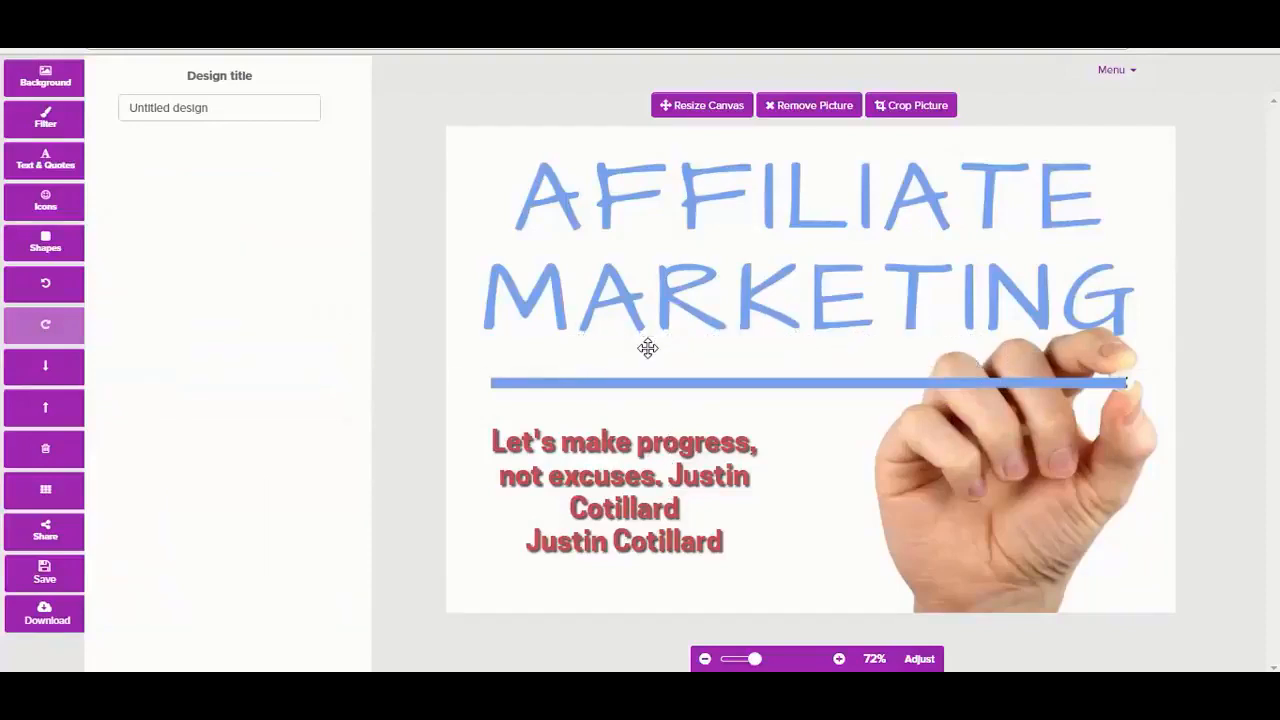
- Apply a color overlay of strength 19 in pale pink #e3d1d1 to the background picture
{"action": "left_click", "coordinate": [45, 122]}
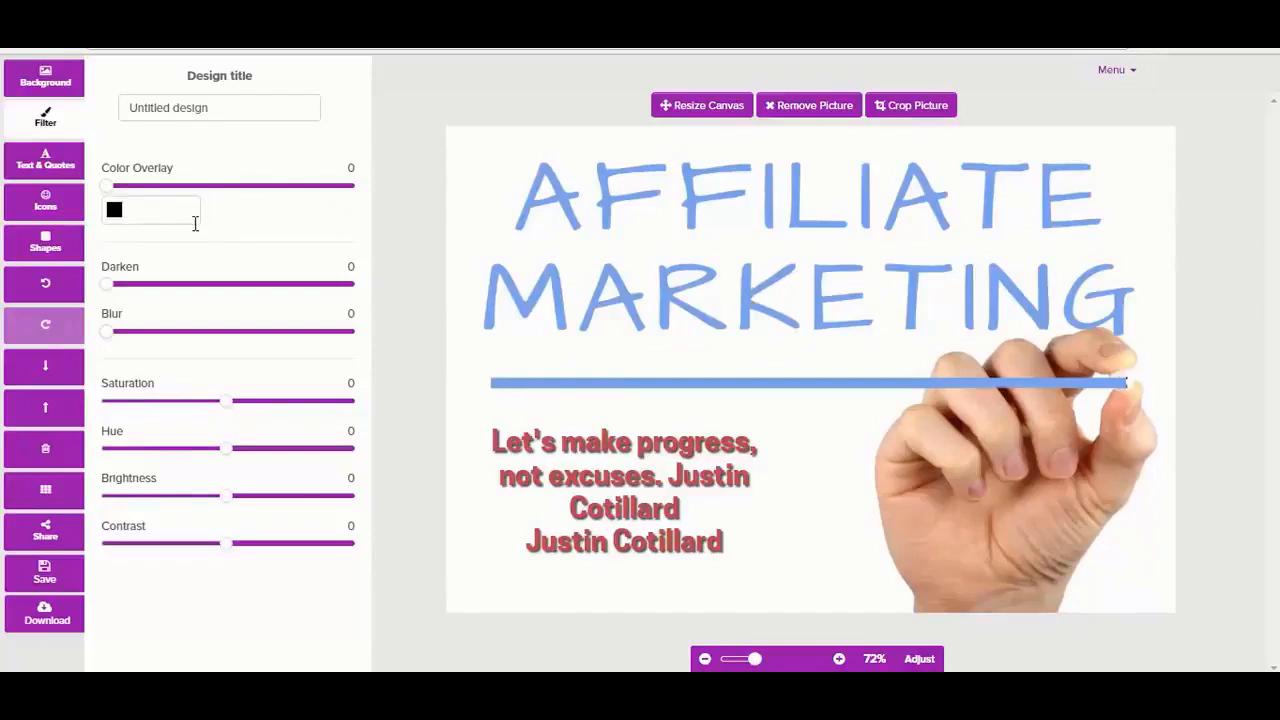
{"action": "left_click", "coordinate": [118, 222]}
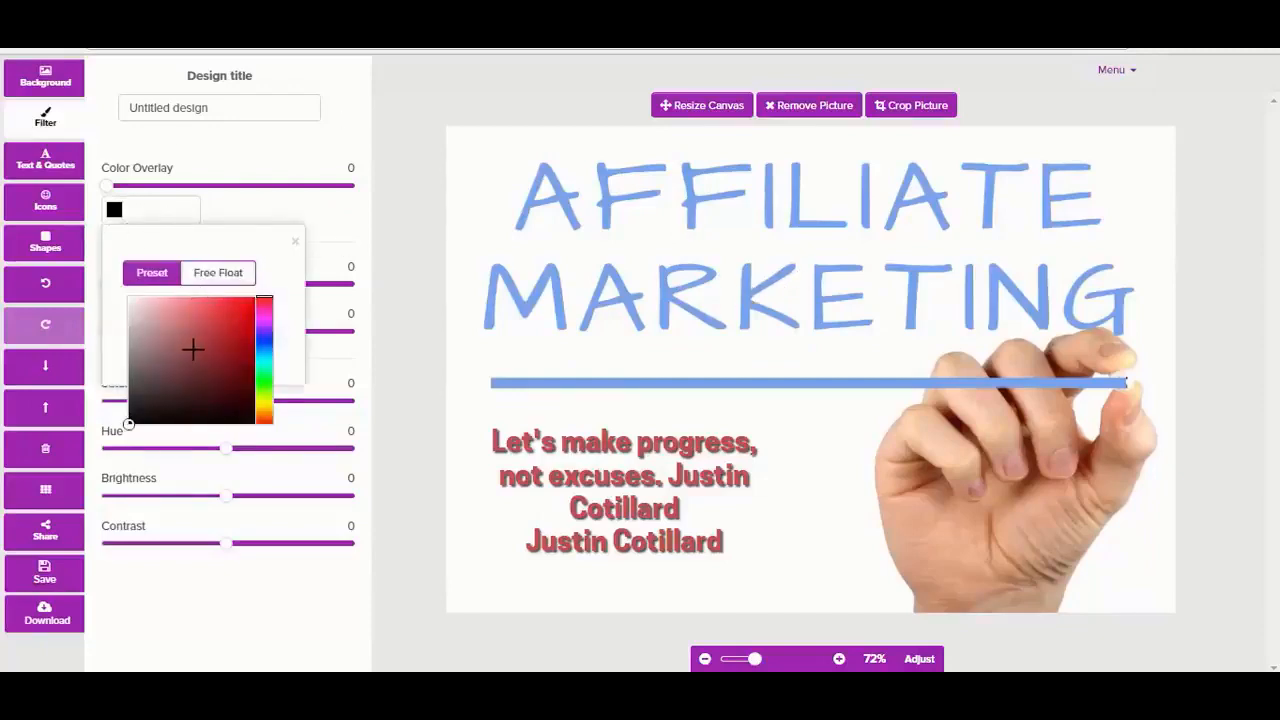
{"action": "mouse_move", "coordinate": [131, 421]}
{"action": "left_mouse_down"}
{"action": "mouse_move", "coordinate": [223, 317]}
{"action": "mouse_move", "coordinate": [204, 314]}
{"action": "left_mouse_up"}
{"action": "left_click_drag", "start_coordinate": [106, 186], "coordinate": [158, 193]}
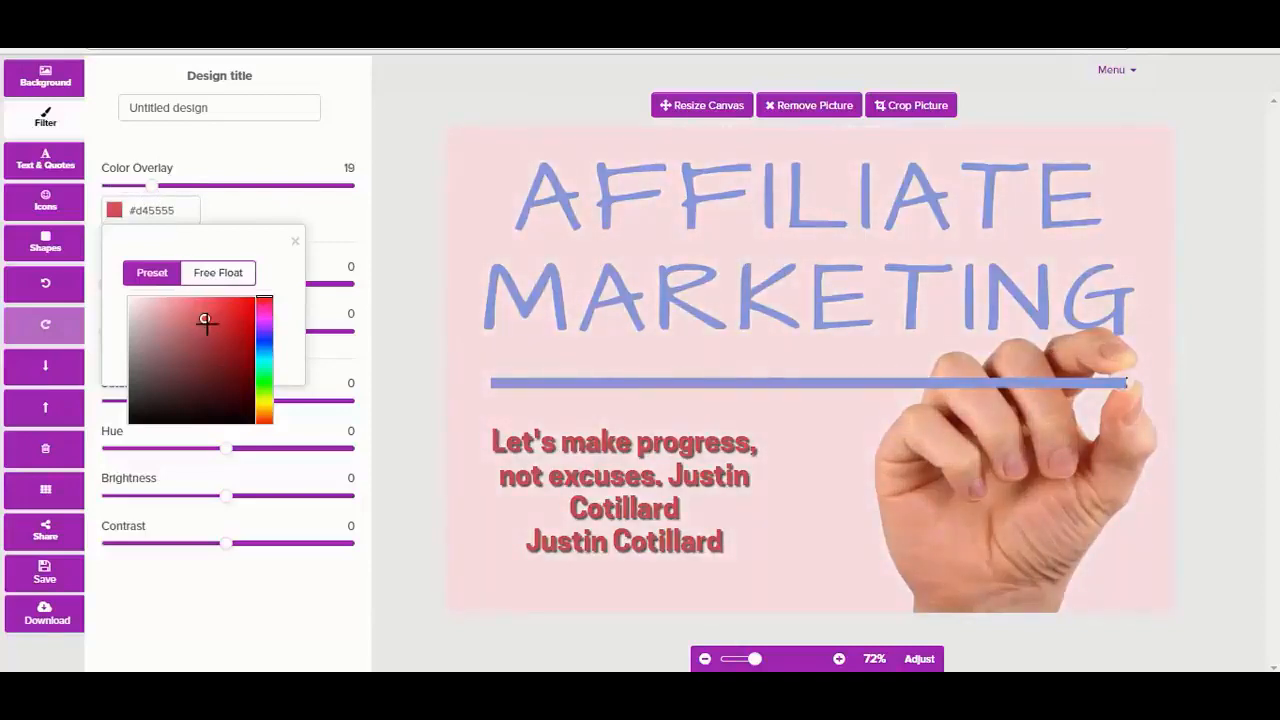
{"action": "left_click_drag", "start_coordinate": [205, 320], "coordinate": [136, 311]}
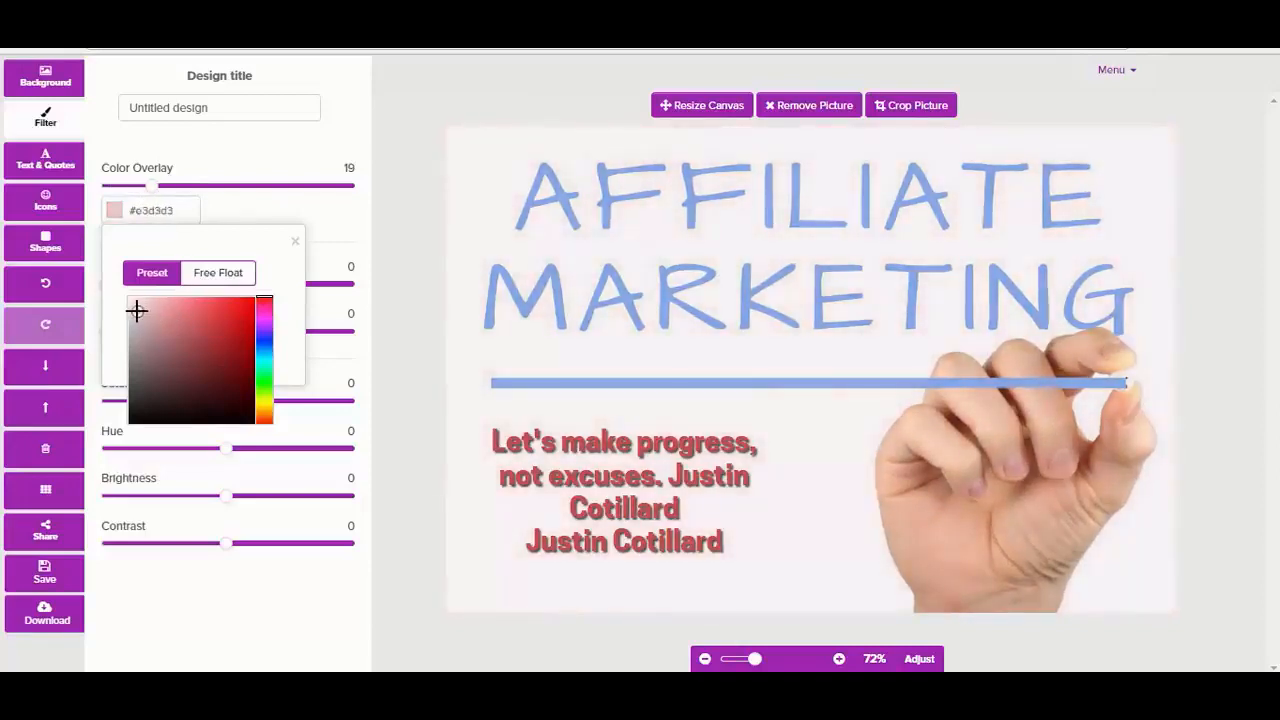
{"action": "left_click", "coordinate": [330, 218]}
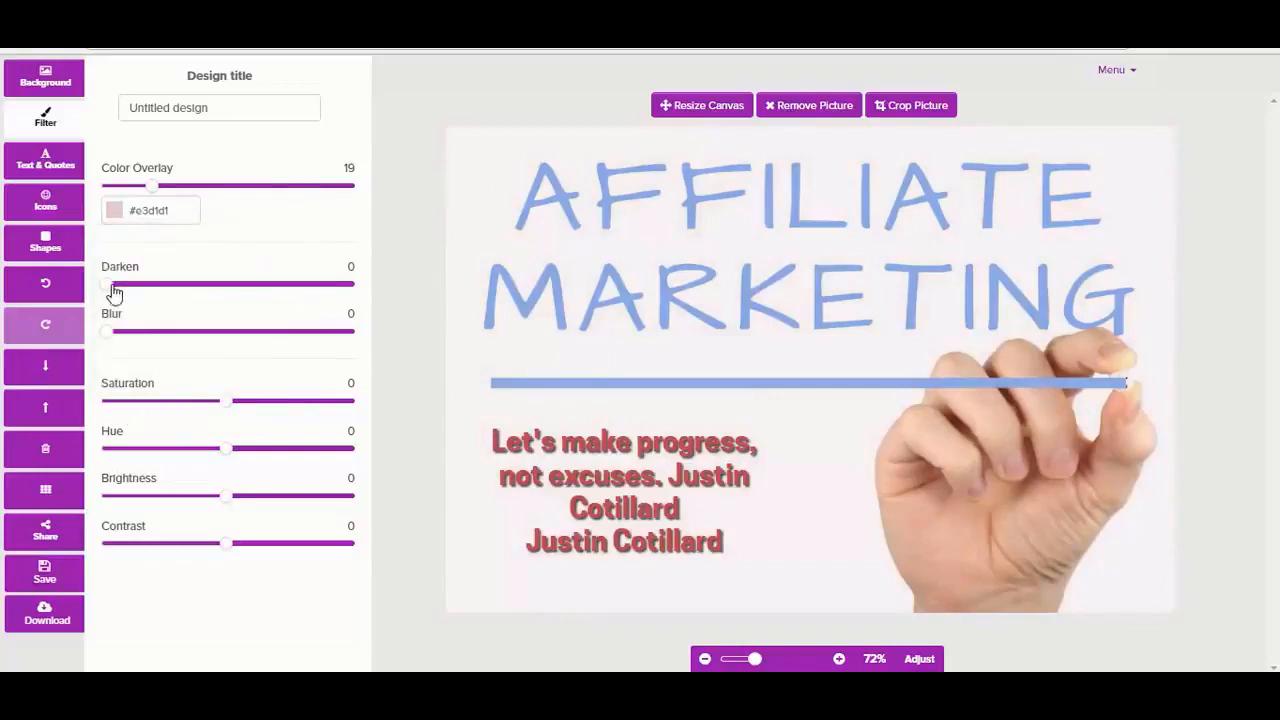
- Set the picture filters to darken 9, blur 12, saturation 9, hue 6, brightness -3 and contrast -2
{"action": "mouse_move", "coordinate": [114, 294]}
{"action": "left_mouse_down"}
{"action": "mouse_move", "coordinate": [142, 294]}
{"action": "mouse_move", "coordinate": [131, 294]}
{"action": "left_mouse_up"}
{"action": "left_click_drag", "start_coordinate": [112, 341], "coordinate": [140, 342]}
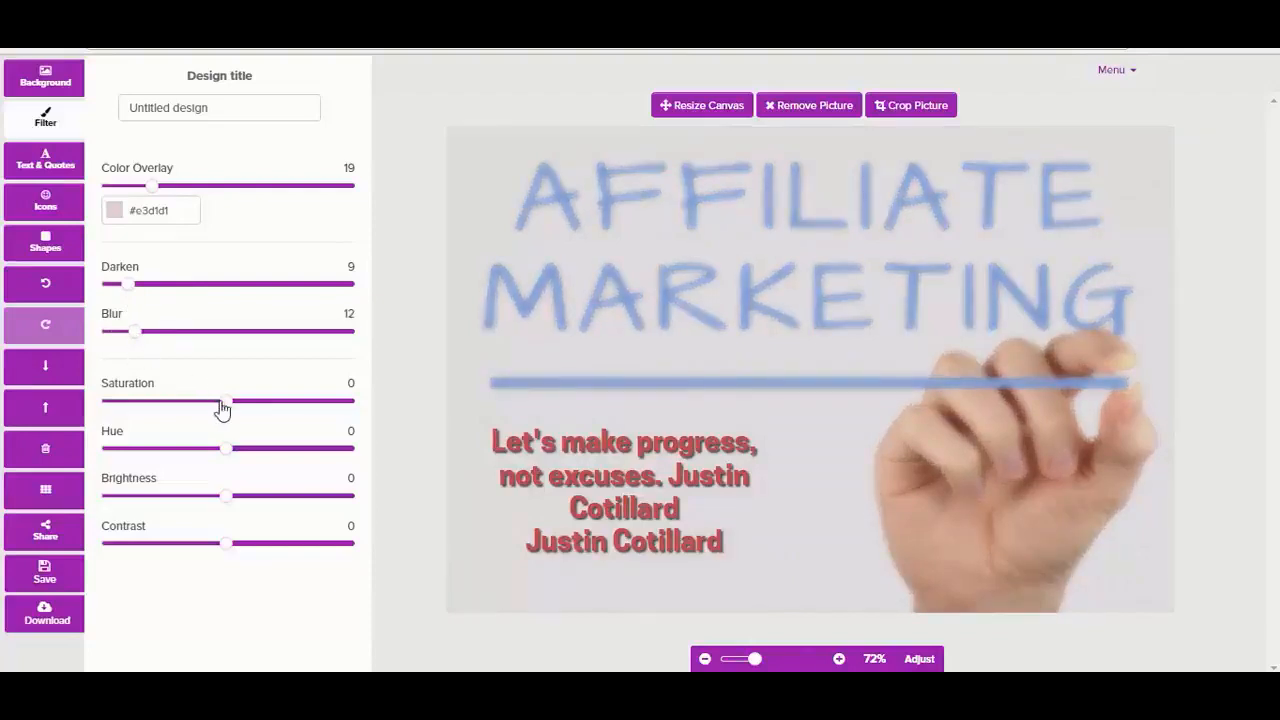
{"action": "mouse_move", "coordinate": [226, 401]}
{"action": "left_mouse_down"}
{"action": "mouse_move", "coordinate": [200, 405]}
{"action": "mouse_move", "coordinate": [252, 407]}
{"action": "mouse_move", "coordinate": [240, 408]}
{"action": "left_mouse_up"}
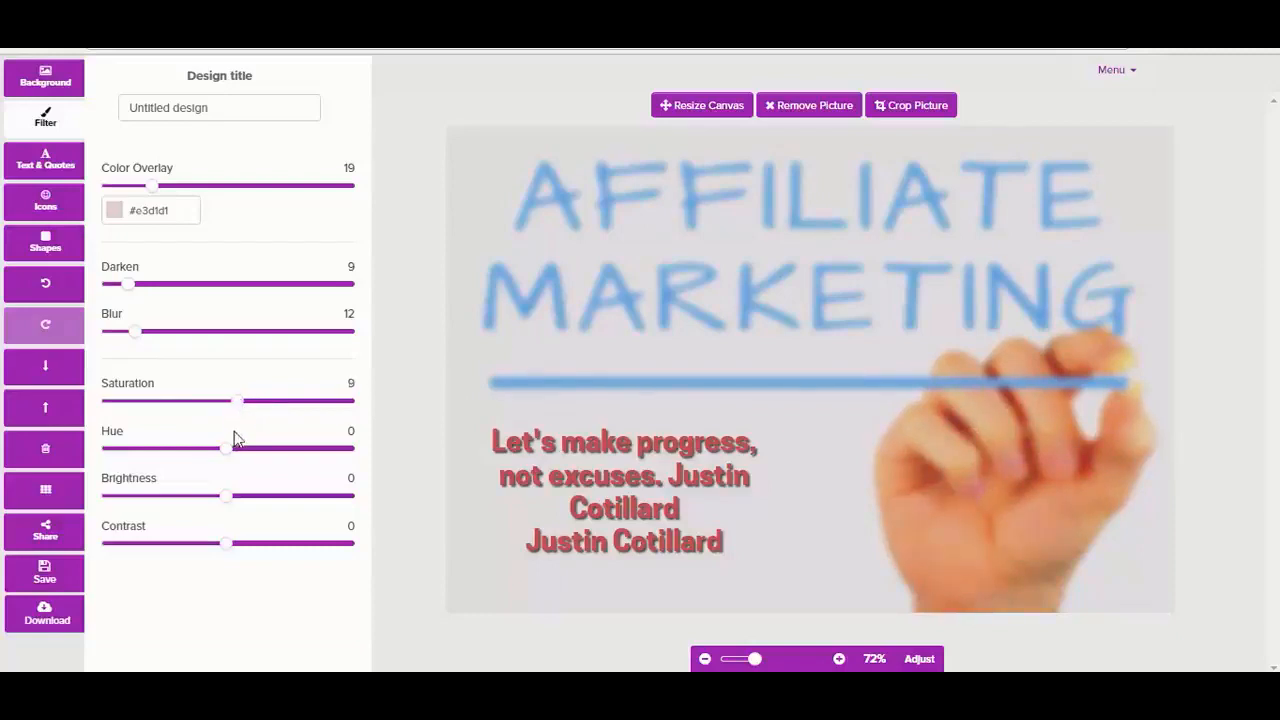
{"action": "left_click_drag", "start_coordinate": [226, 454], "coordinate": [237, 457]}
{"action": "left_click_drag", "start_coordinate": [226, 503], "coordinate": [228, 553]}
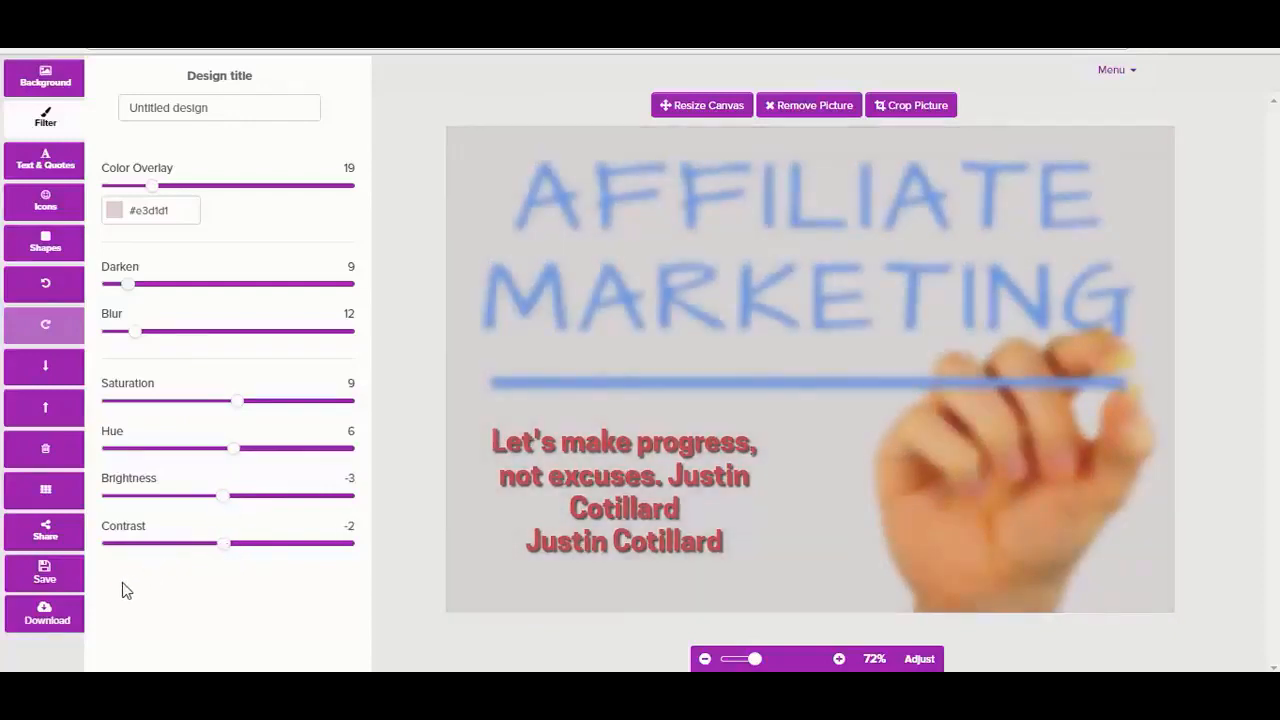
- Show the alignment grid on the canvas and hide it again
{"action": "left_click", "coordinate": [45, 497]}
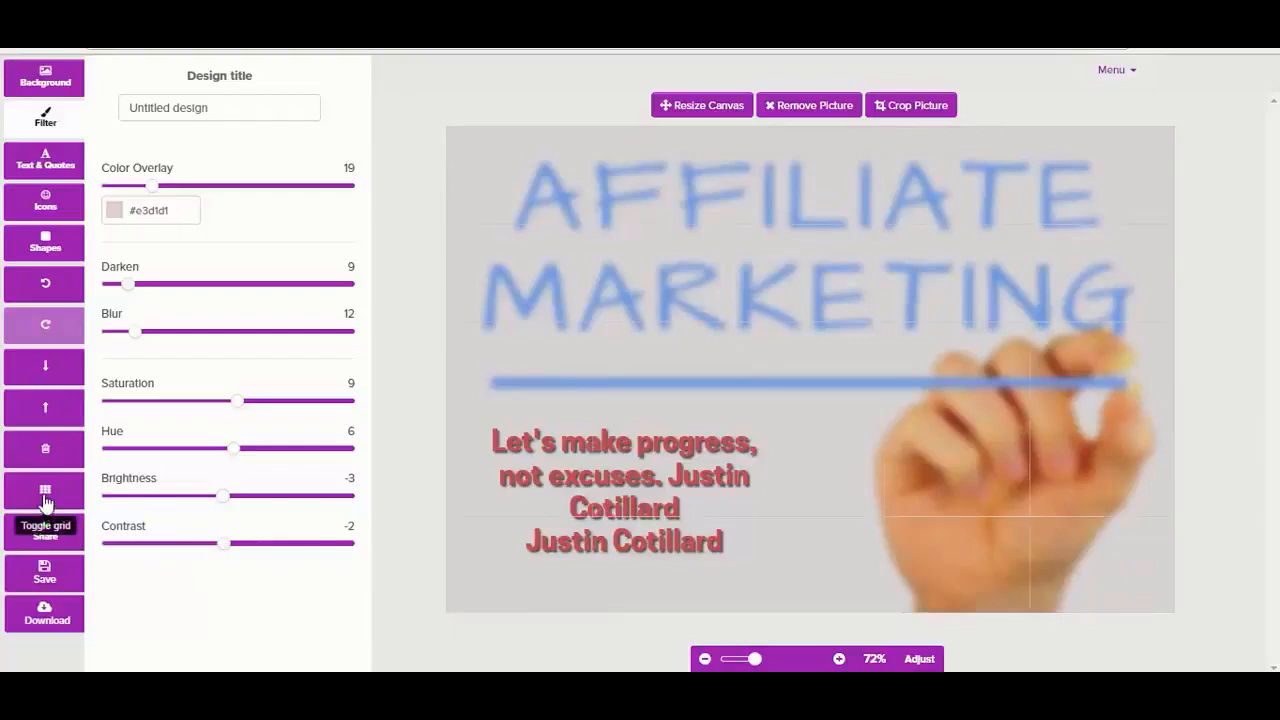
{"action": "left_click", "coordinate": [45, 497]}
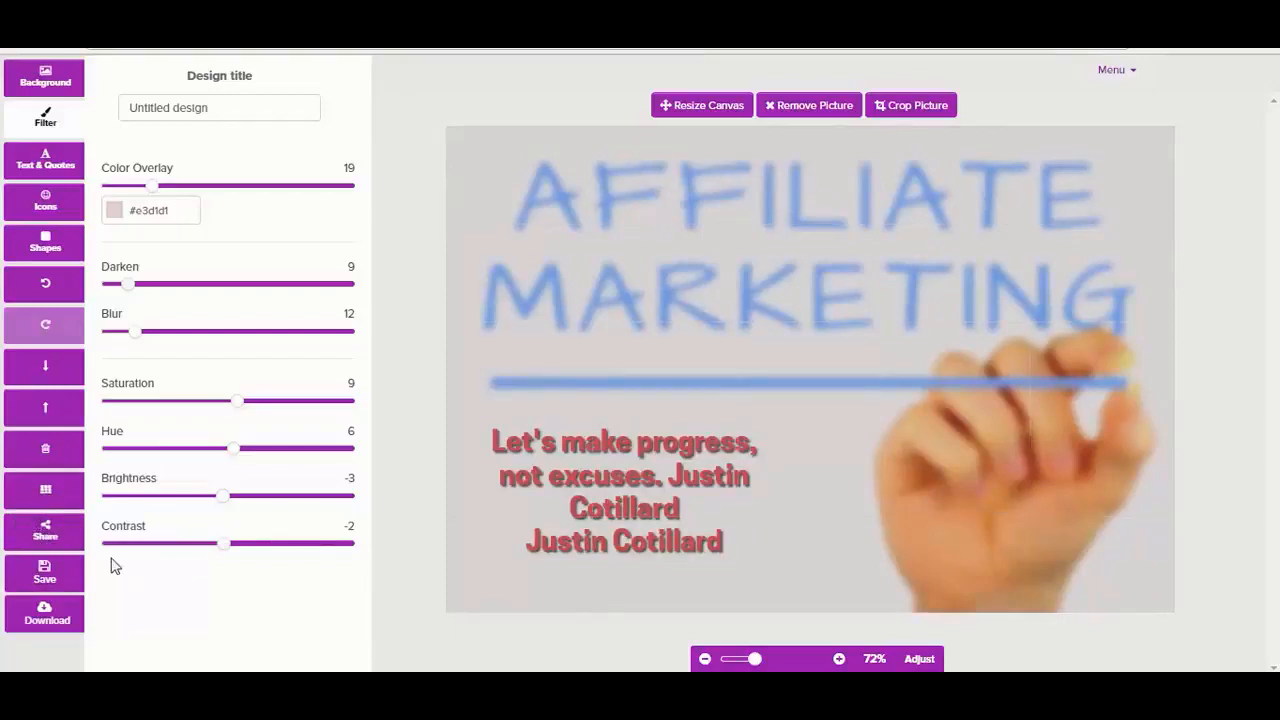
- Examine the design's sharing options for team members and social media, and close the sharing dialog
{"action": "left_click", "coordinate": [45, 535]}
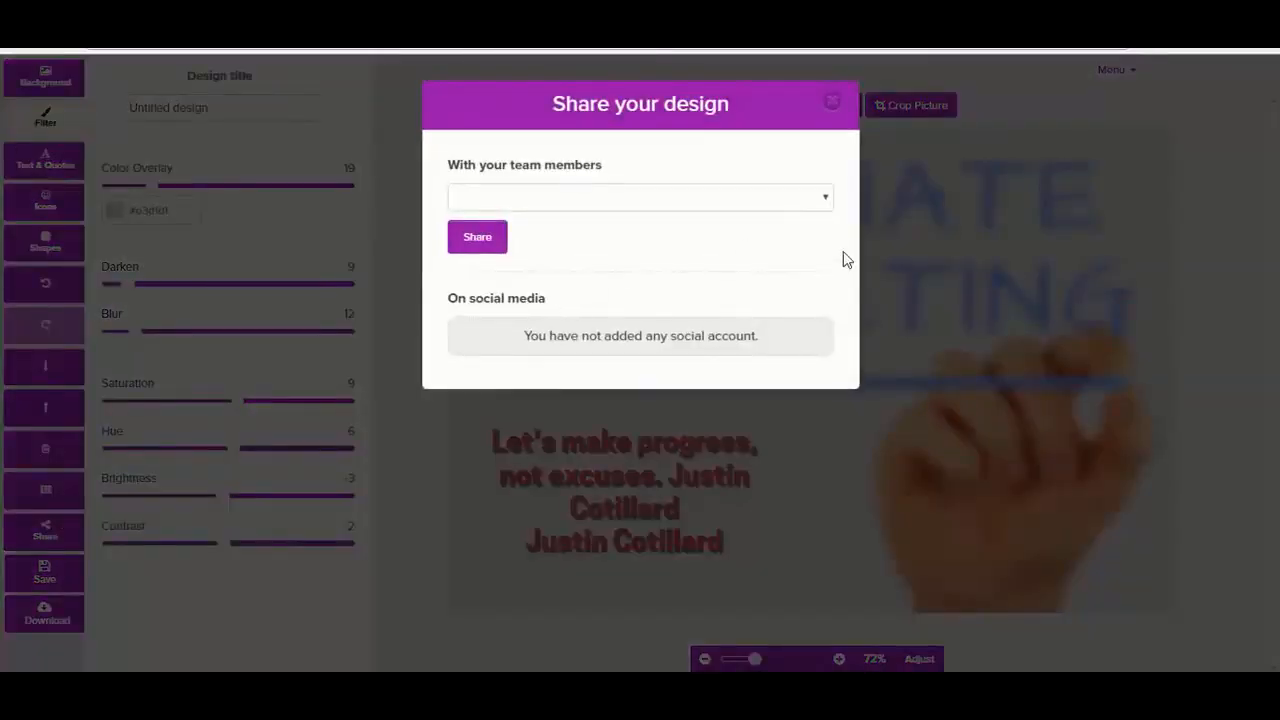
{"action": "left_click", "coordinate": [826, 204]}
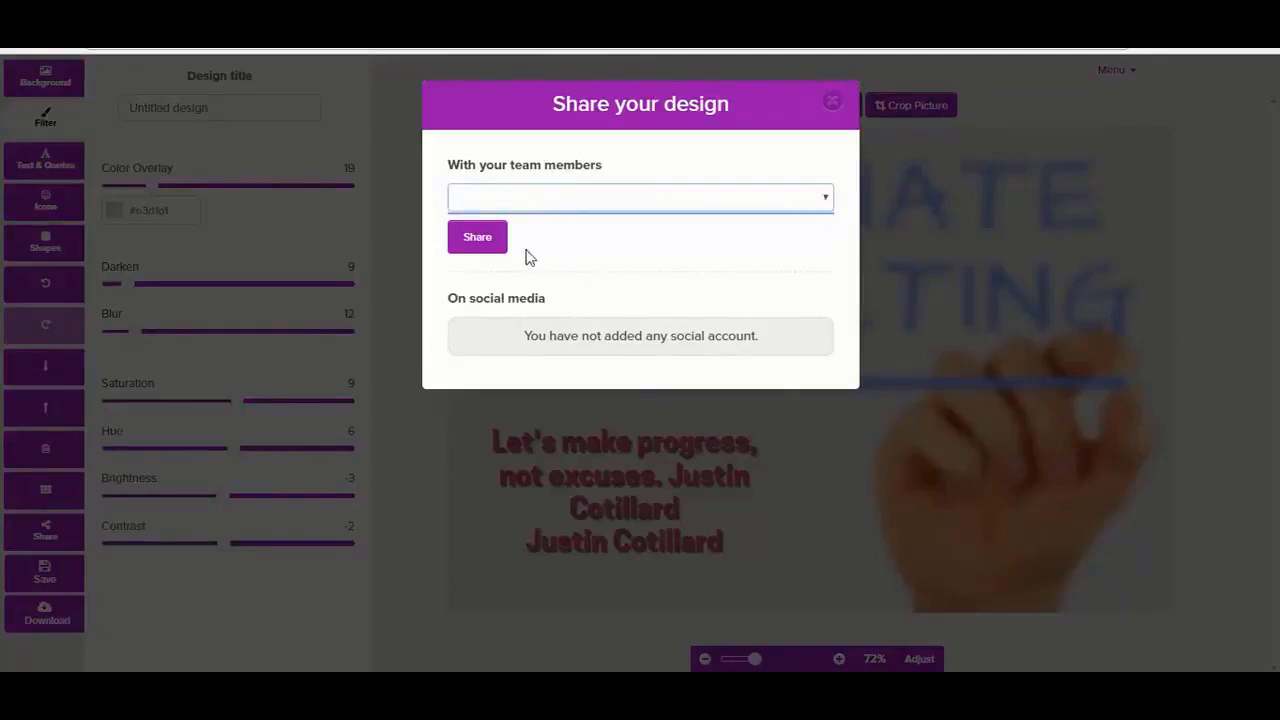
{"action": "left_click", "coordinate": [478, 240]}
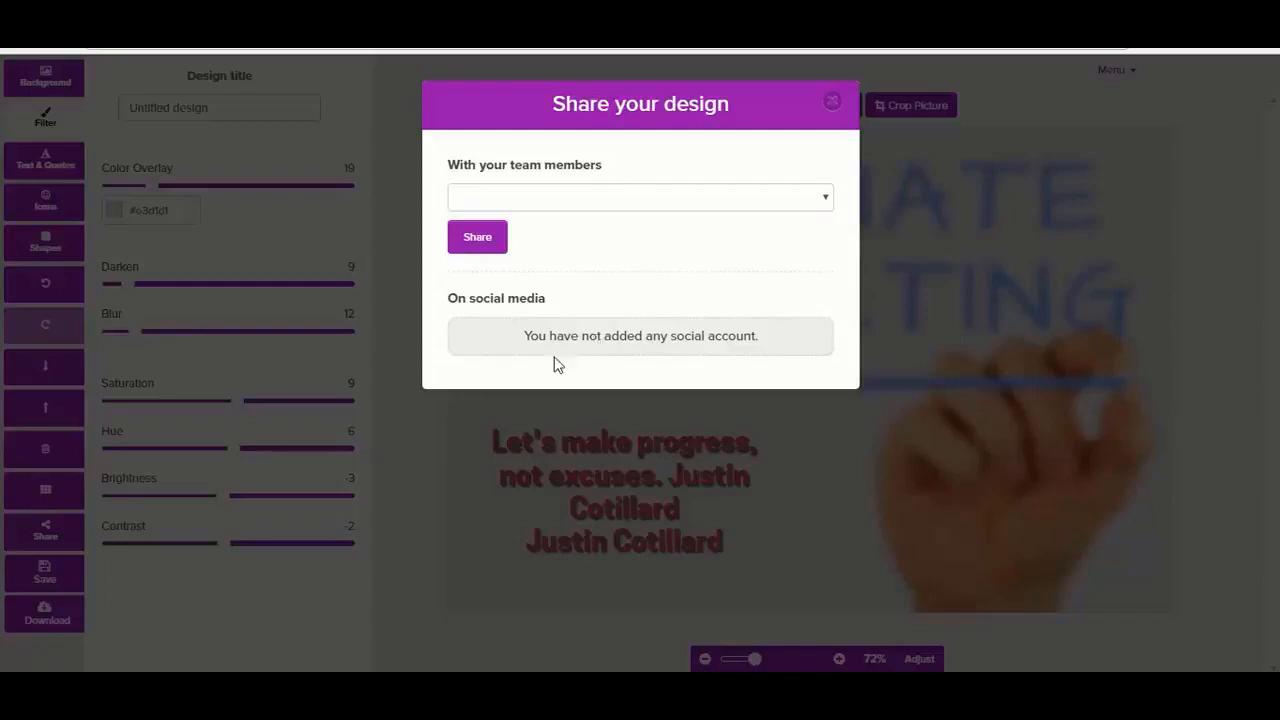
{"action": "left_click", "coordinate": [832, 104]}
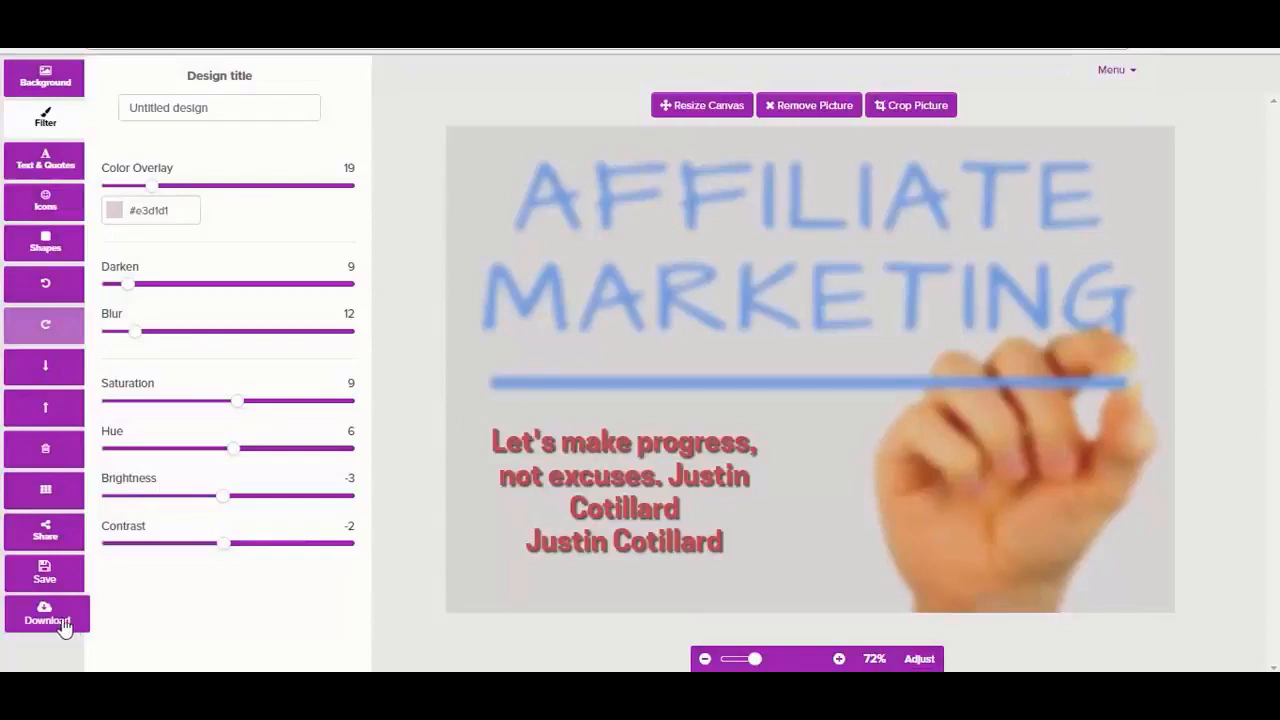
- Review the available save options and download formats for the design
{"action": "left_click", "coordinate": [44, 574]}
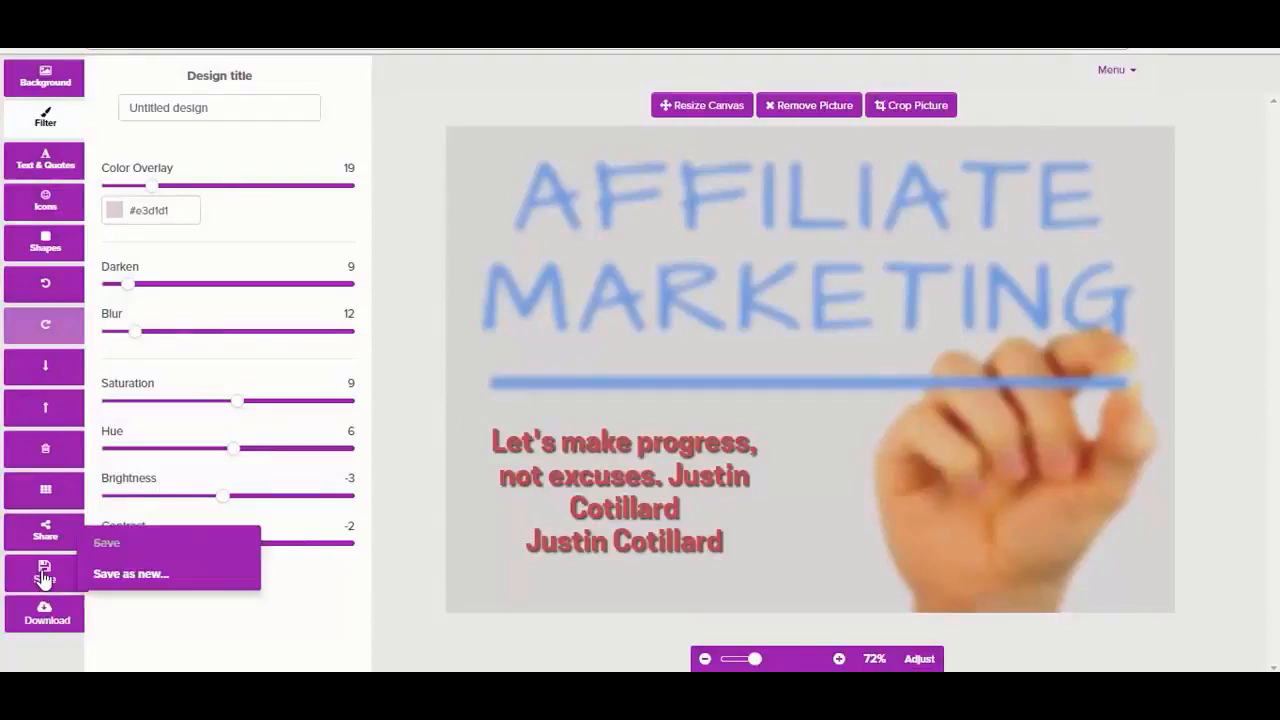
{"action": "left_click", "coordinate": [45, 622]}
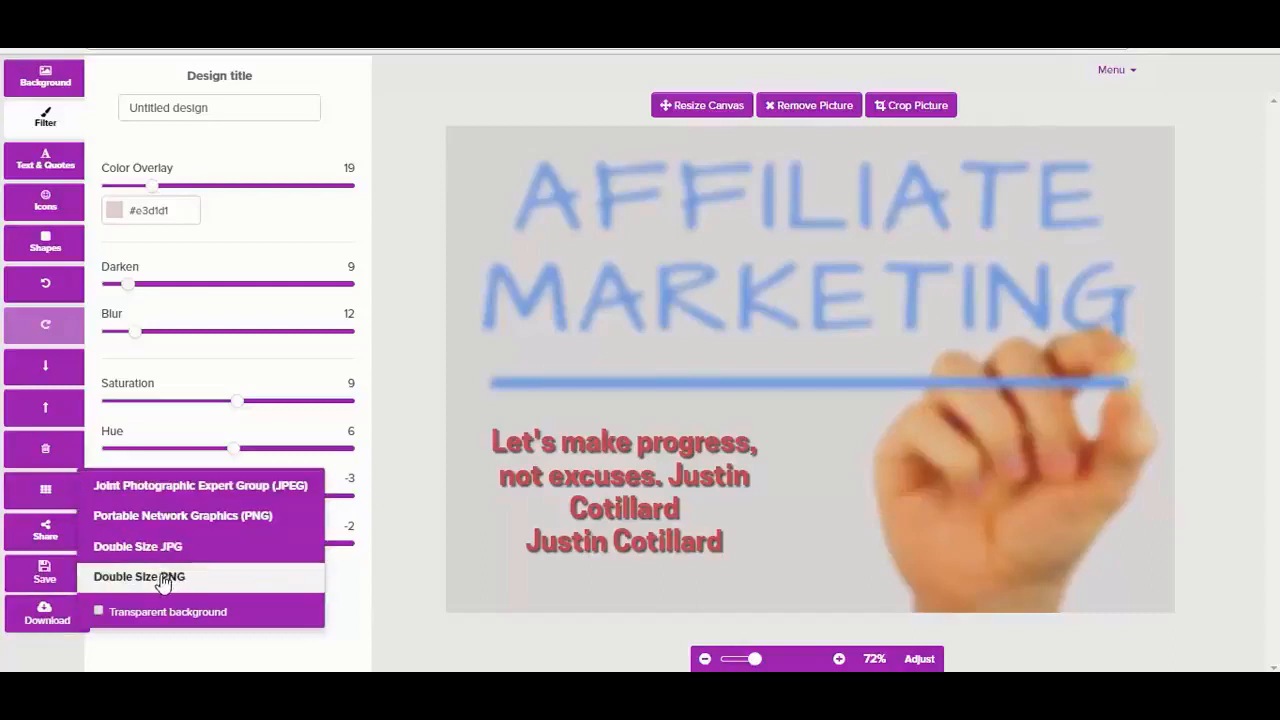
{"action": "left_click", "coordinate": [397, 502]}
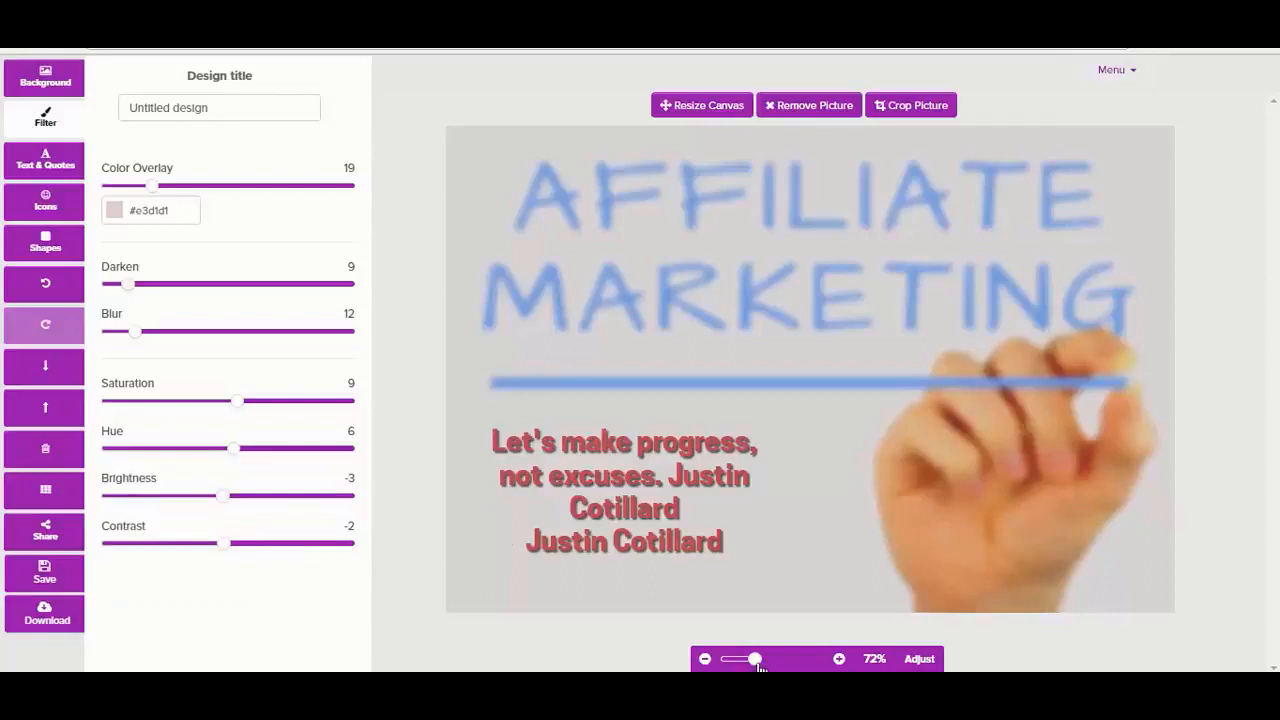
{"action": "mouse_move", "coordinate": [758, 665]}
{"action": "left_mouse_down"}
{"action": "mouse_move", "coordinate": [743, 664]}
{"action": "mouse_move", "coordinate": [755, 663]}
{"action": "left_mouse_up"}
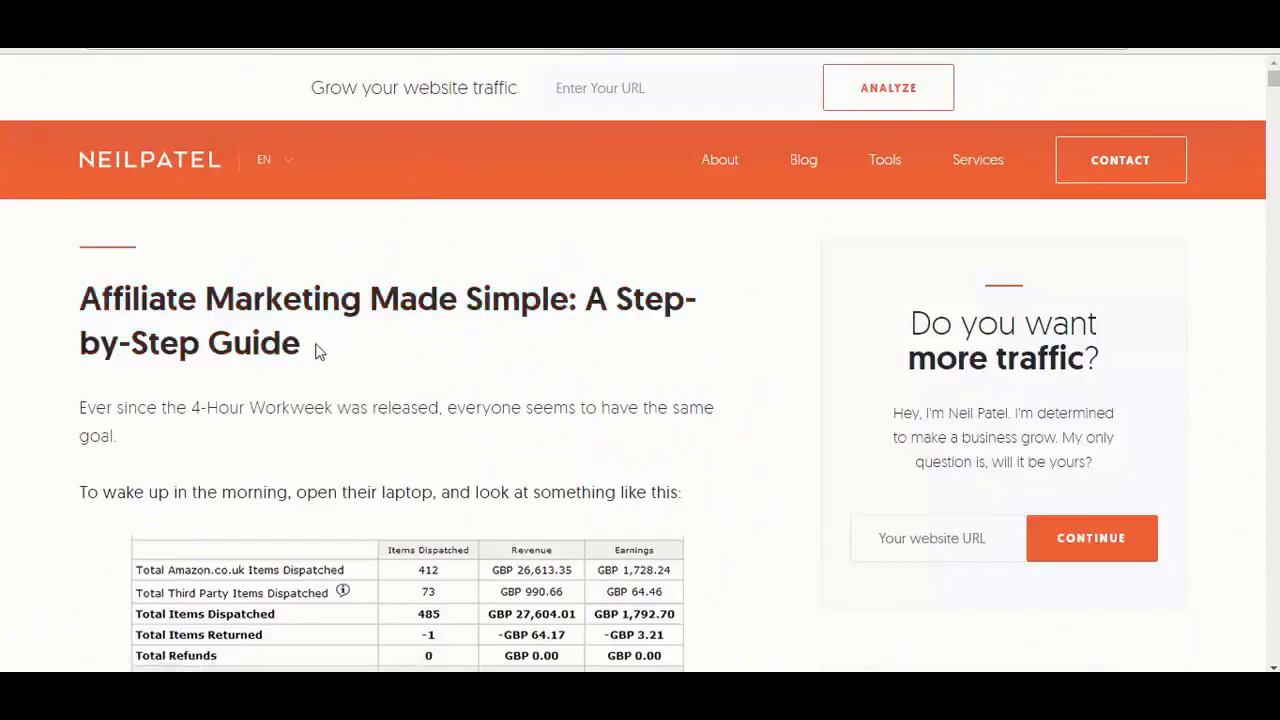
- Switch to the Neil Patel article and send its title "Affiliate Marketing Made Simple: A Step-by-Step Guide" to Pixelmodo as a new design
{"action": "left_click_drag", "start_coordinate": [315, 350], "coordinate": [90, 303]}
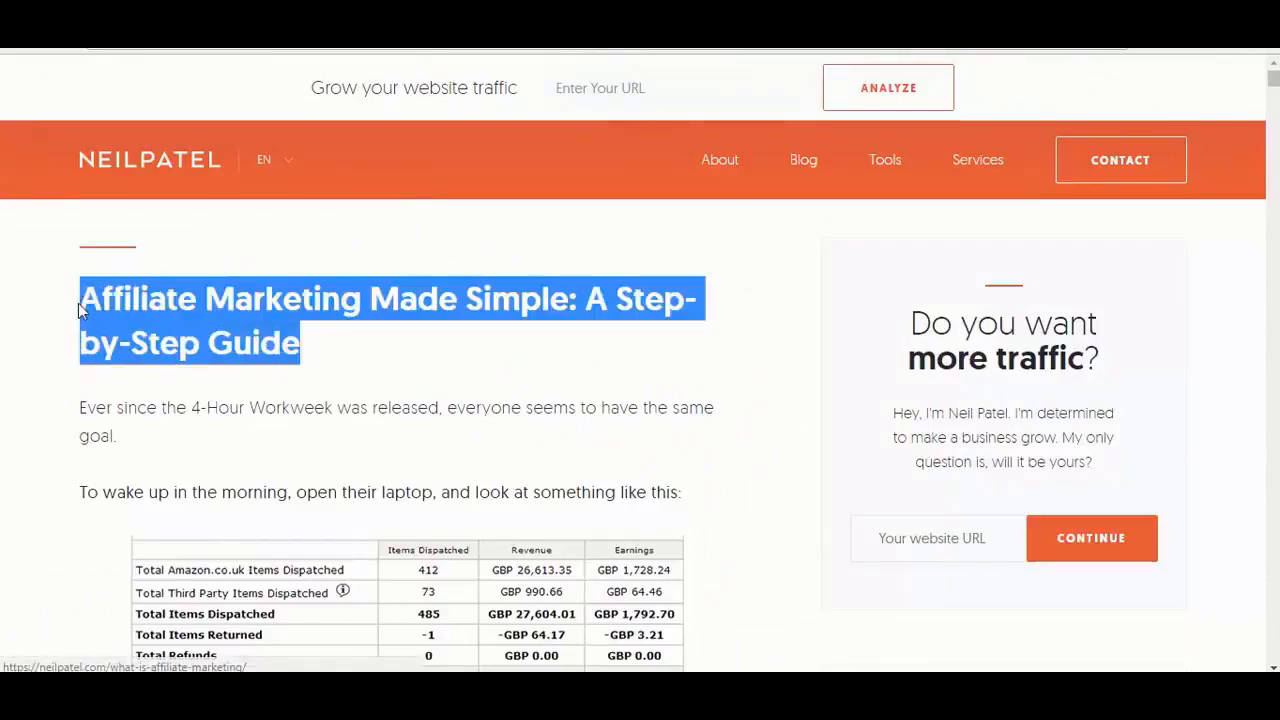
{"action": "right_click", "coordinate": [78, 303]}
{"action": "left_click", "coordinate": [148, 400]}
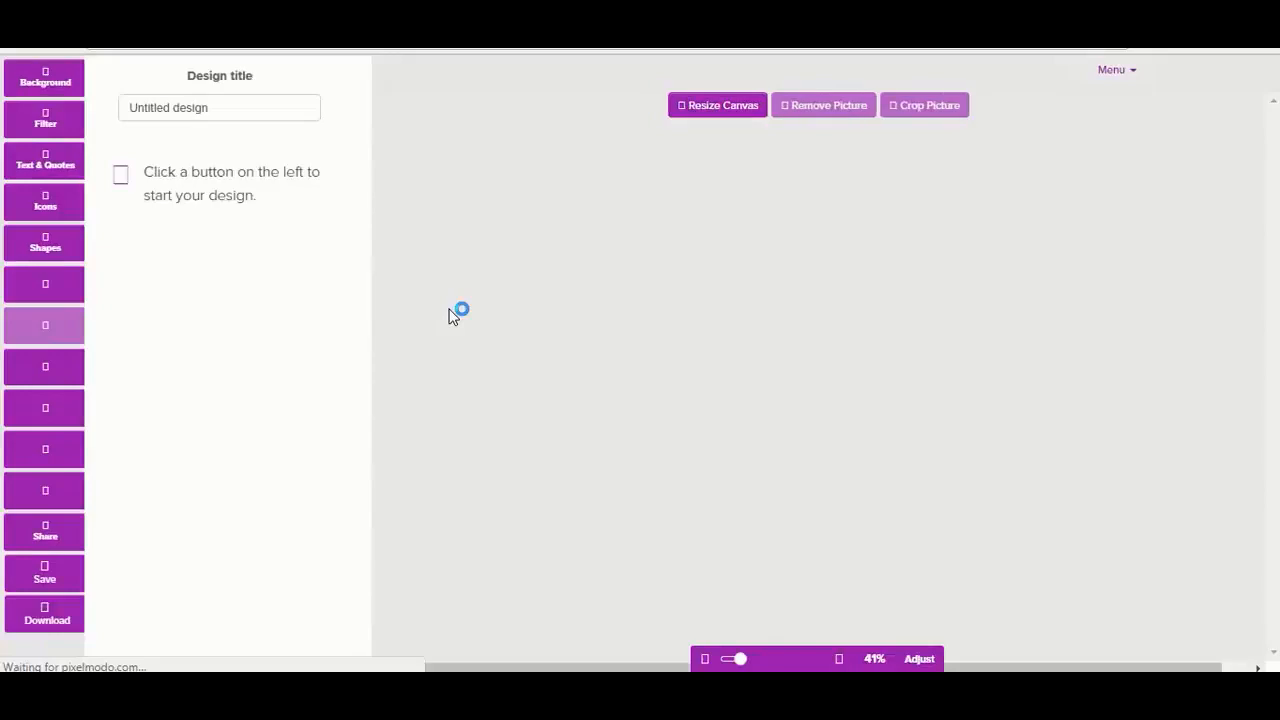
{"action": "left_click_drag", "start_coordinate": [838, 358], "coordinate": [843, 331]}
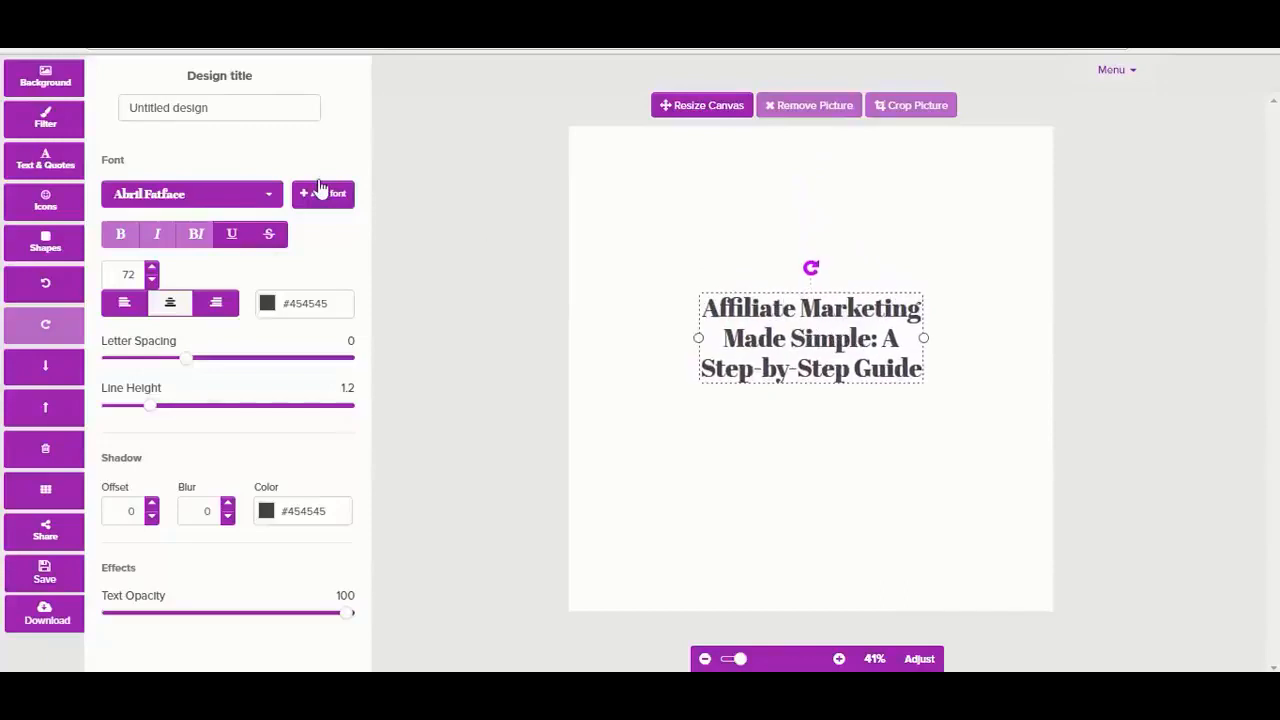
- Search the background image library for "affiliate"
{"action": "left_click", "coordinate": [45, 97]}
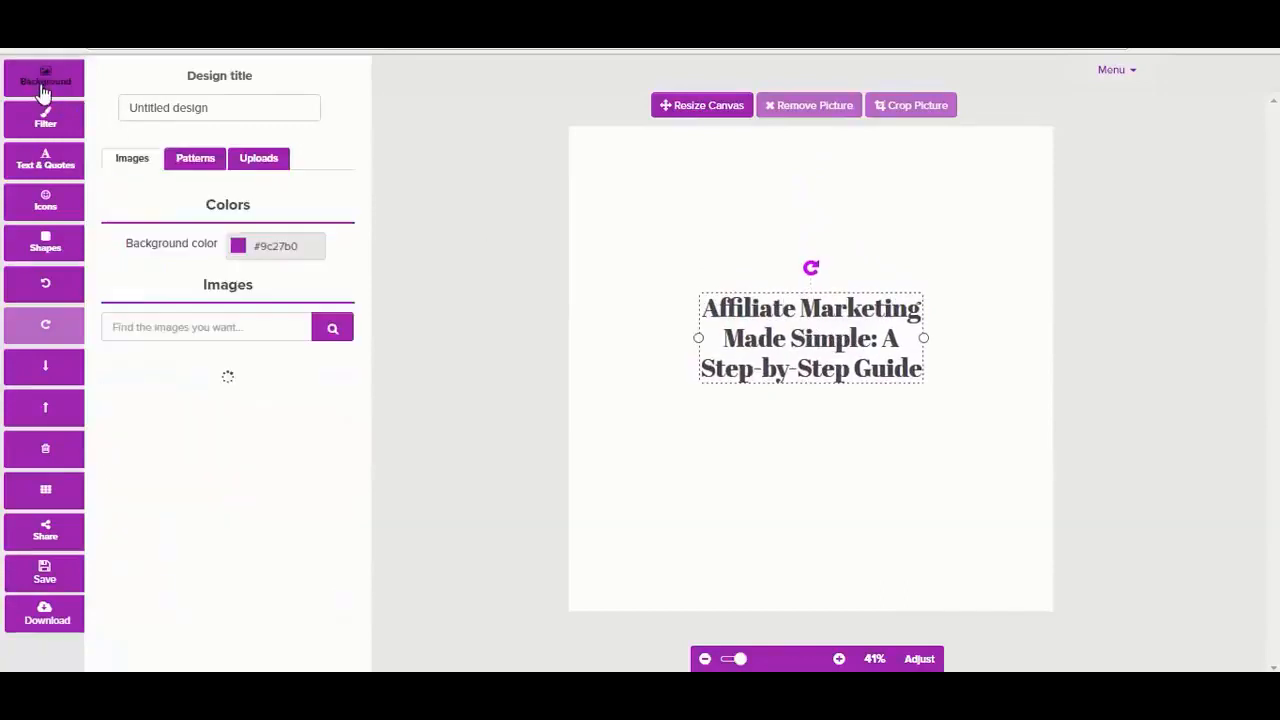
{"action": "left_click", "coordinate": [193, 327]}
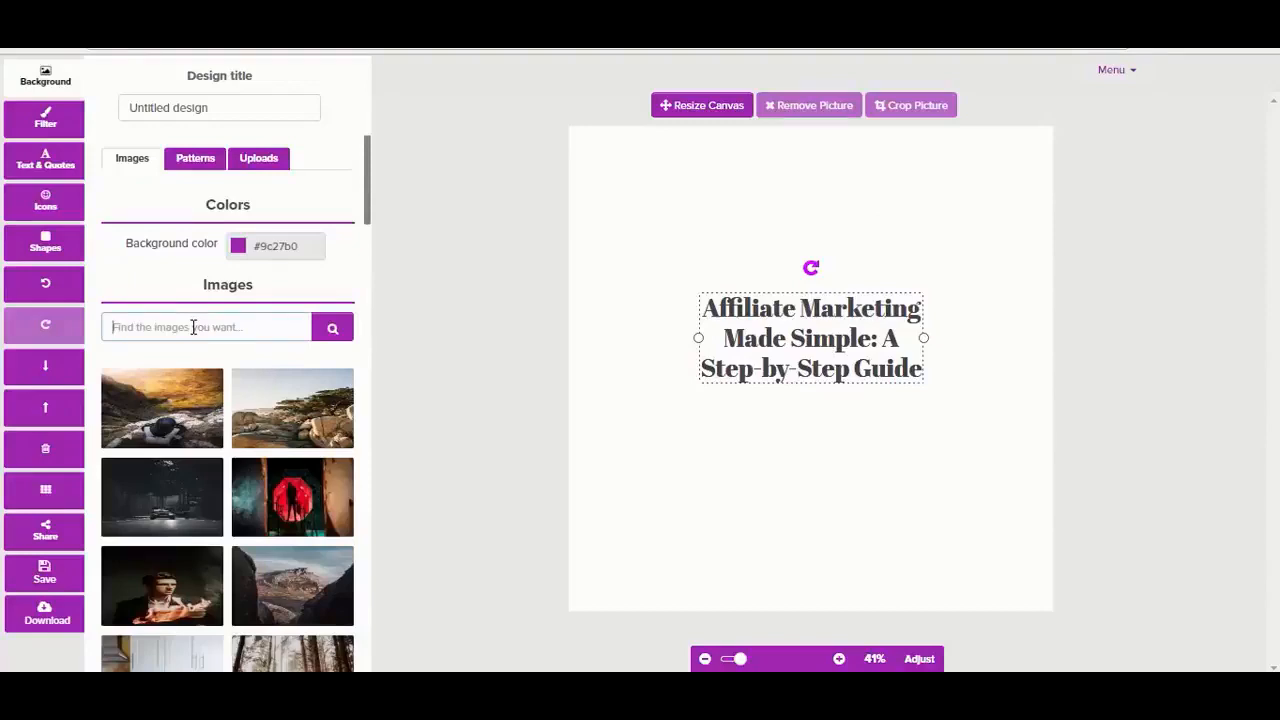
{"action": "left_click", "coordinate": [193, 327]}
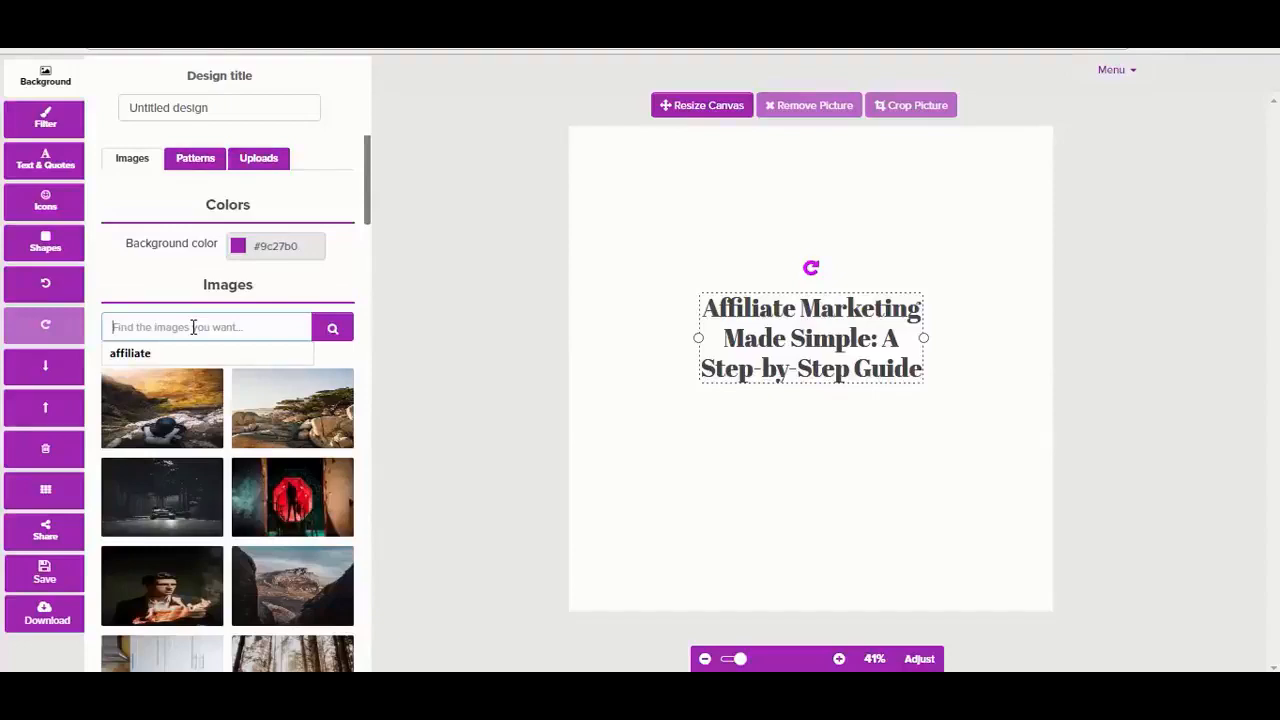
{"action": "type", "text": "affiliate"}
{"action": "left_click", "coordinate": [148, 355]}
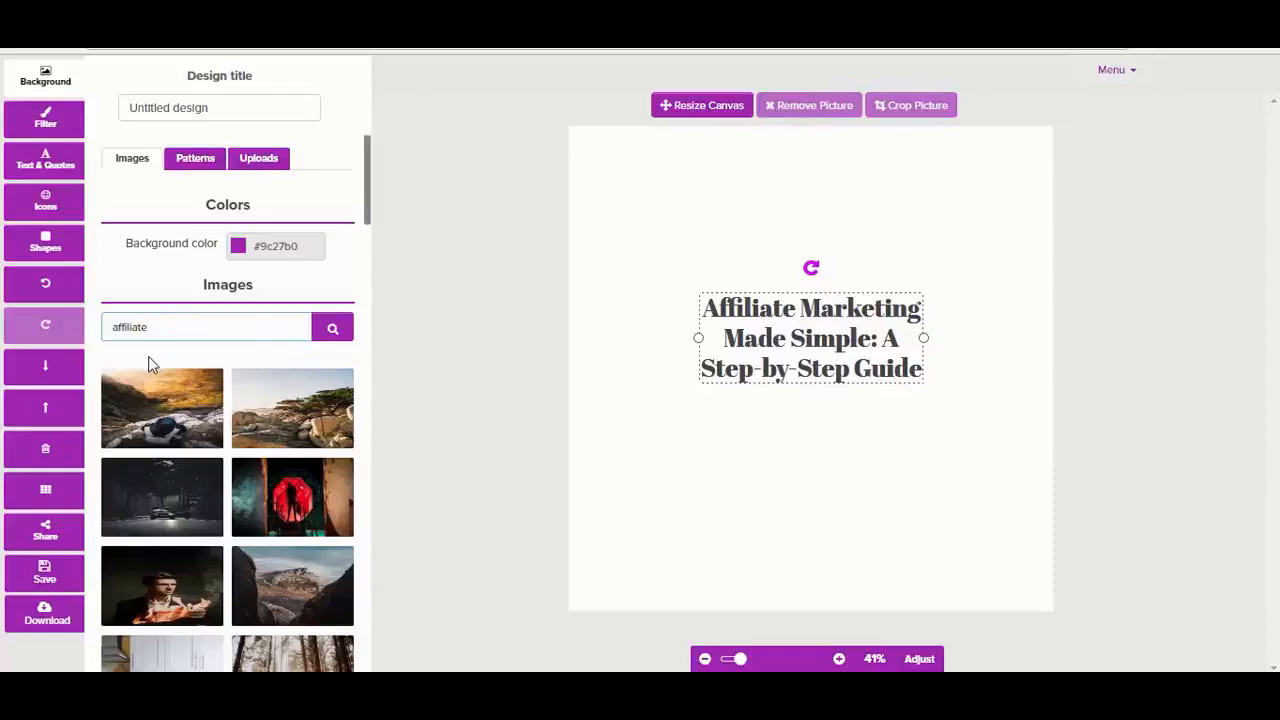
{"action": "left_click", "coordinate": [335, 334]}
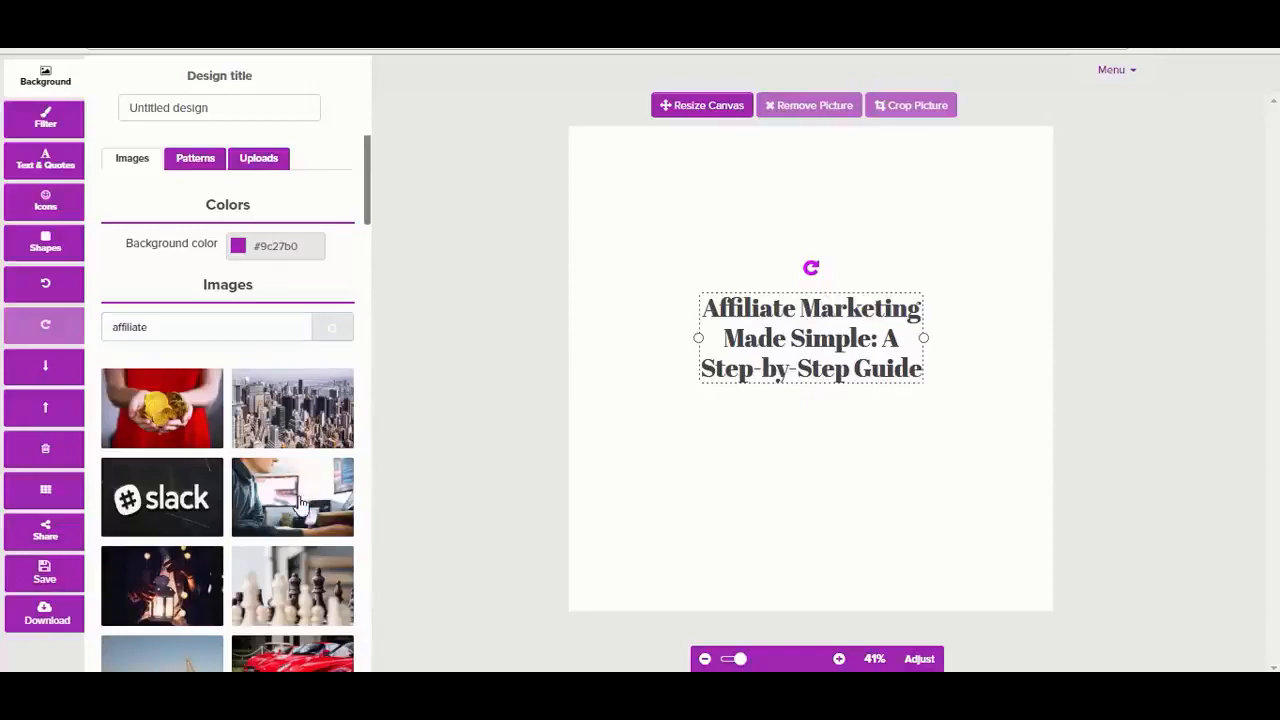
- Set the photo of a man in a hoodie working at computer monitors as the design's background
{"action": "left_click", "coordinate": [361, 389]}
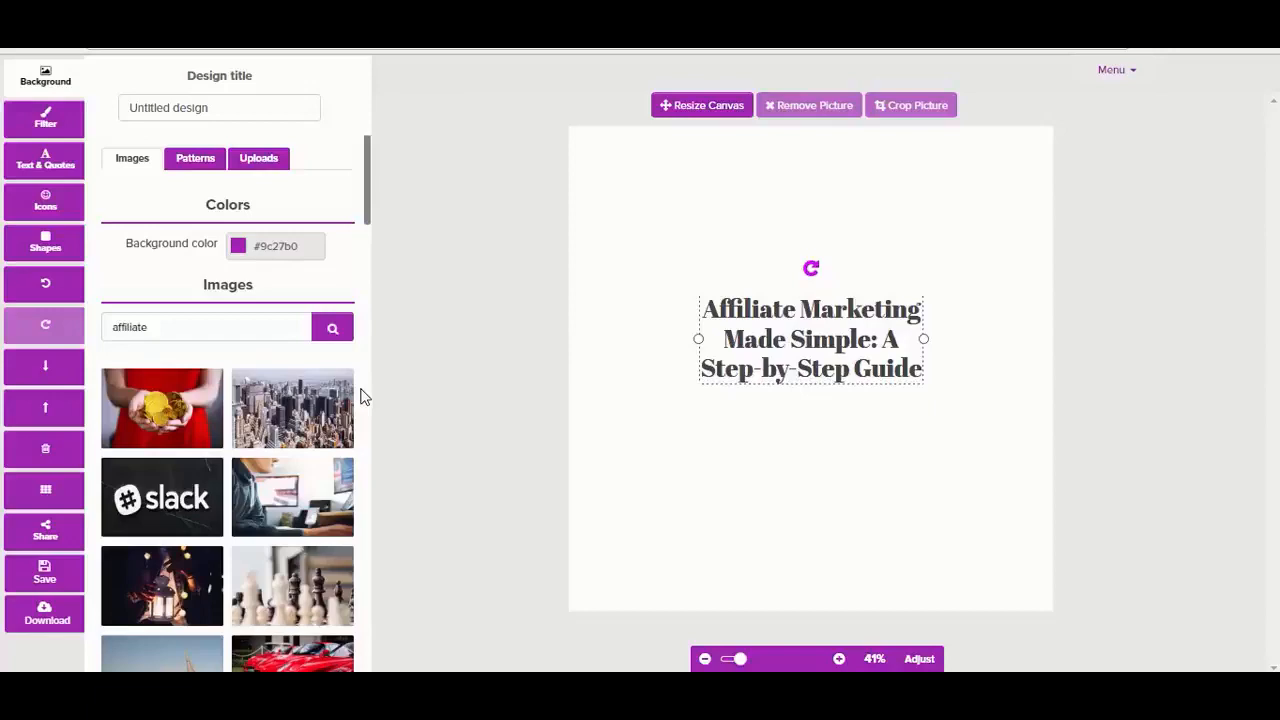
{"action": "scroll", "coordinate": [364, 400], "scroll_direction": "down", "scroll_amount": 1}
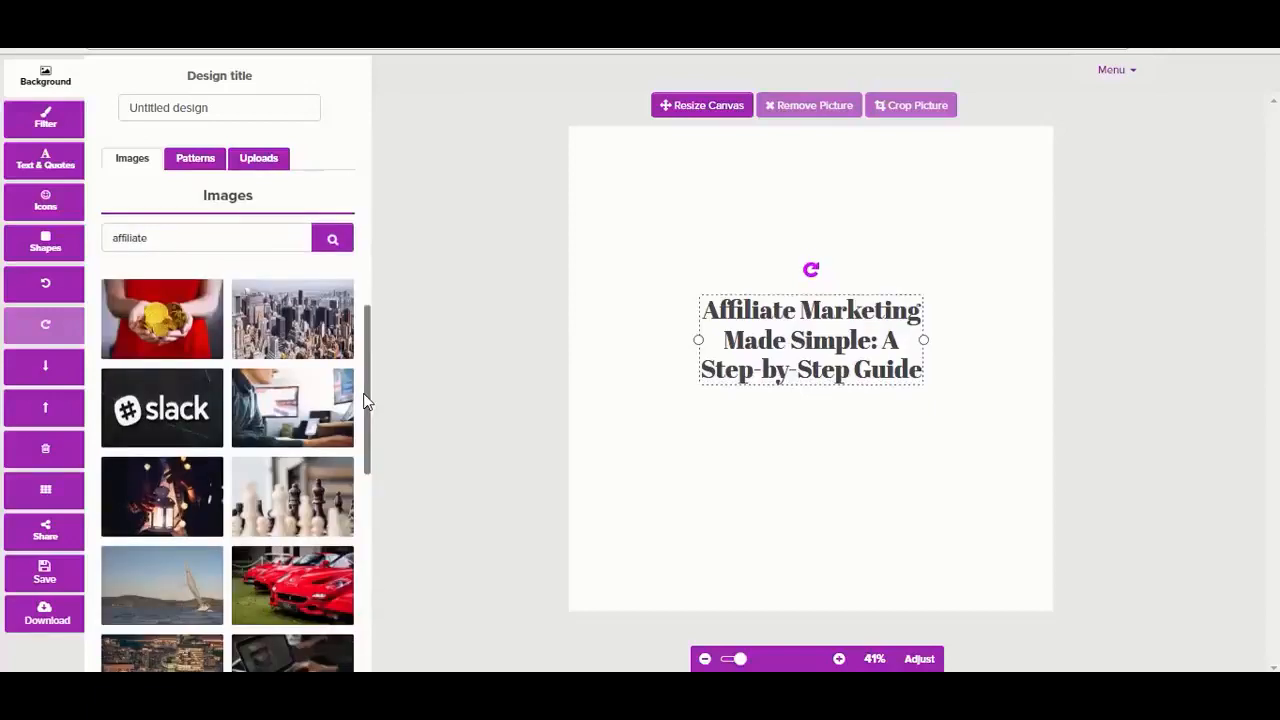
{"action": "left_click_drag", "start_coordinate": [367, 400], "coordinate": [378, 503]}
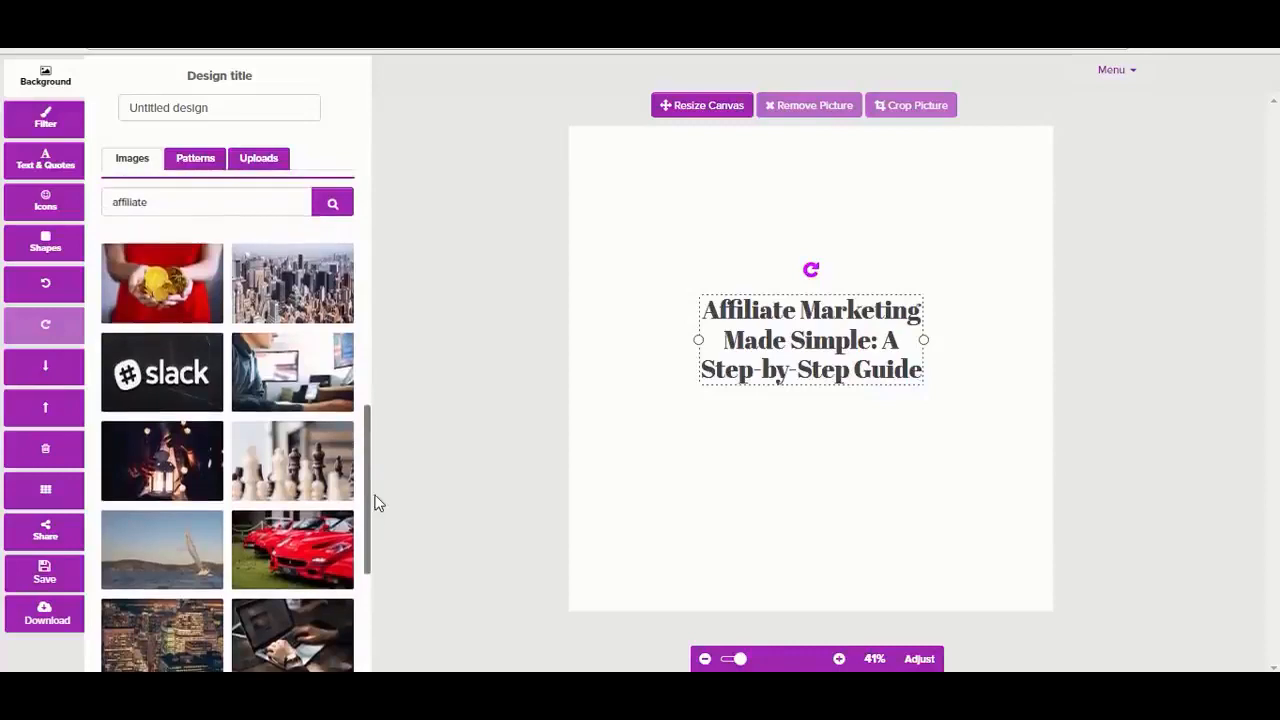
{"action": "left_click", "coordinate": [292, 371]}
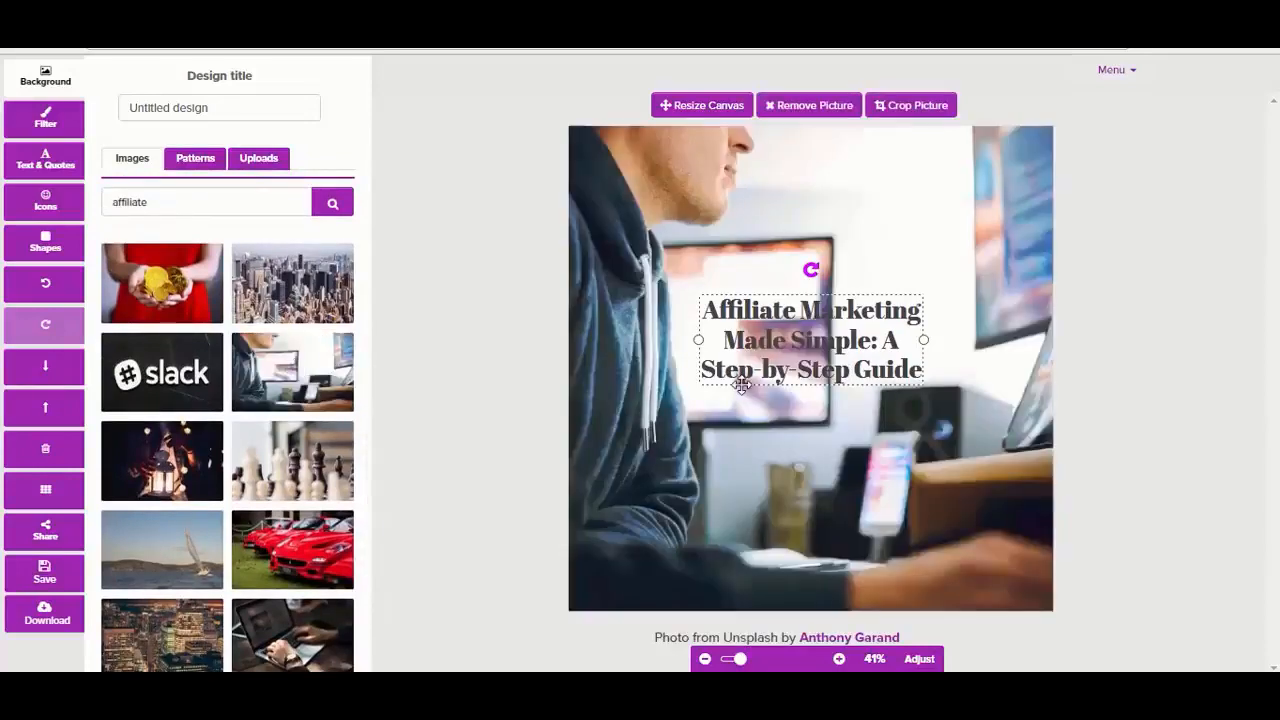
- Move the article title slightly higher over the monitor and change its text color to red
{"action": "left_click_drag", "start_coordinate": [808, 342], "coordinate": [820, 308]}
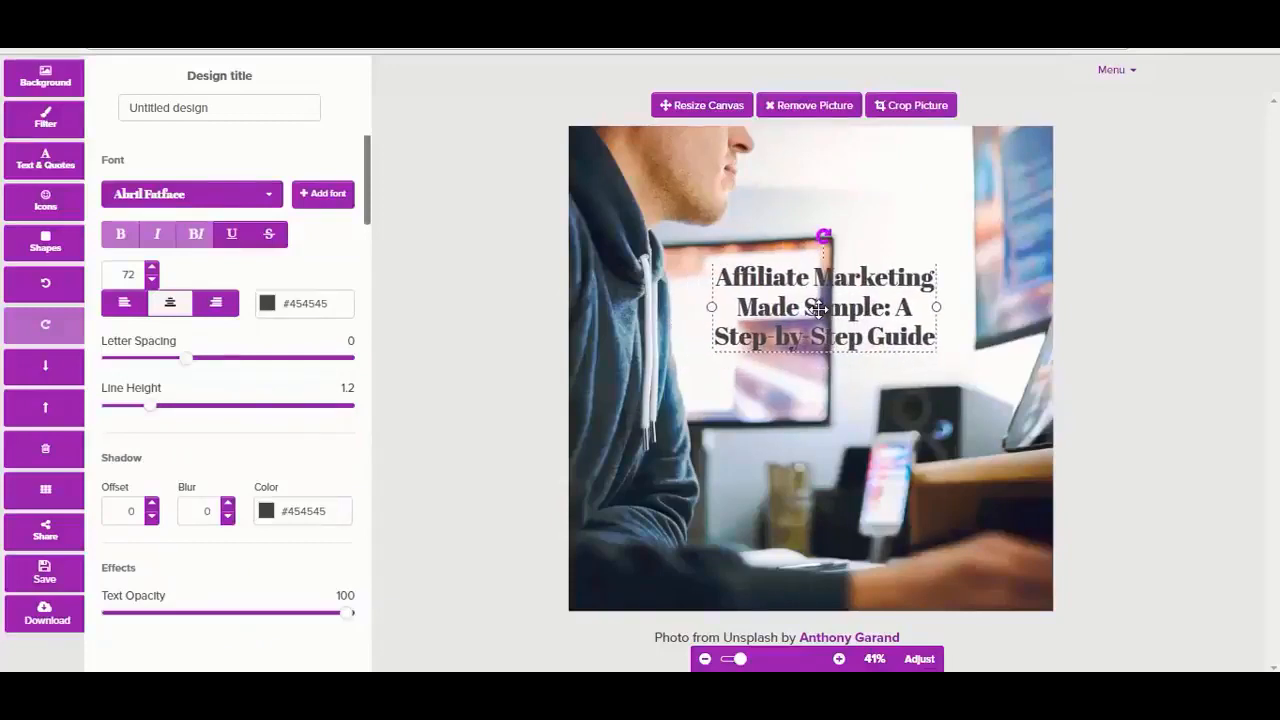
{"action": "left_click", "coordinate": [266, 306]}
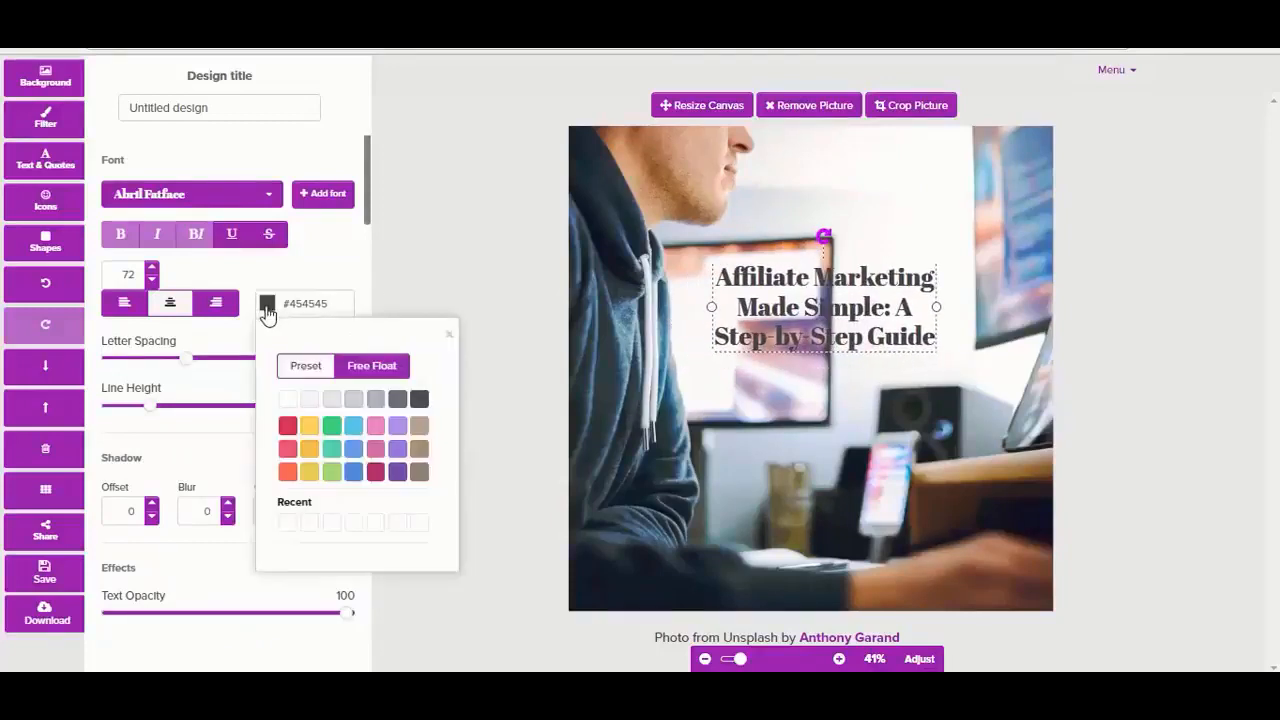
{"action": "left_click", "coordinate": [287, 430]}
{"action": "left_click", "coordinate": [690, 395]}
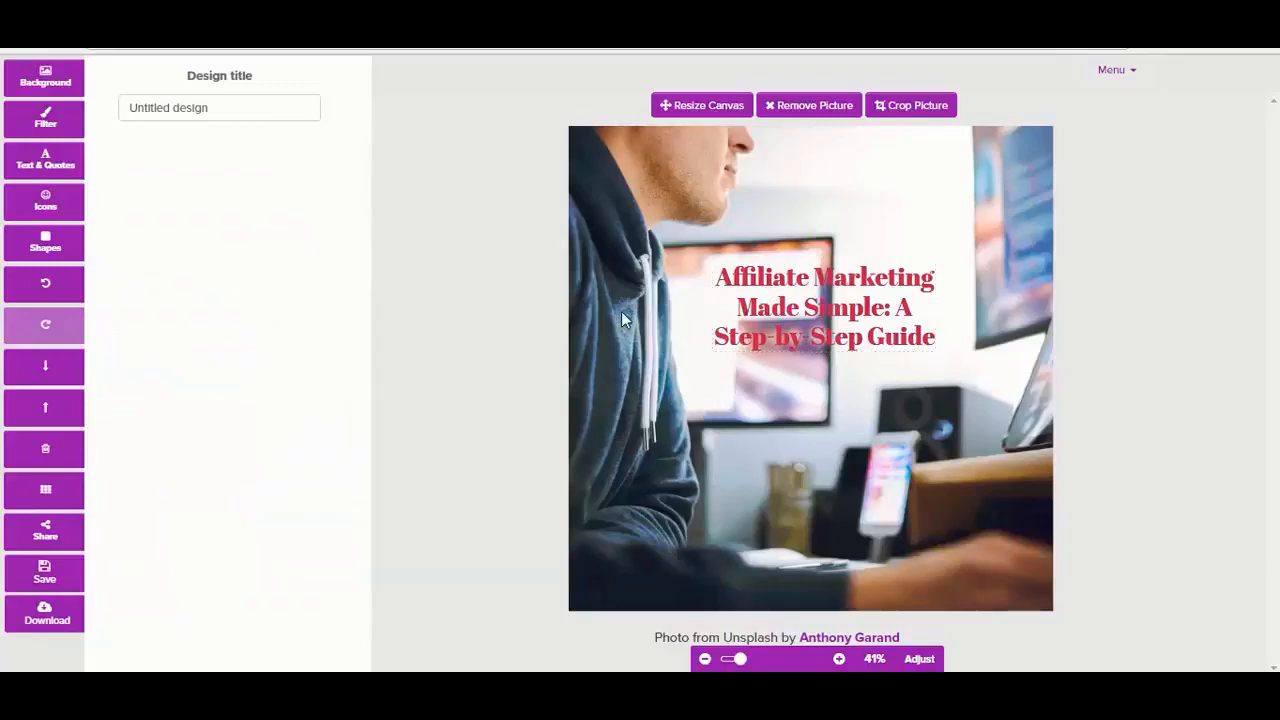
- Apply a color overlay, darkening and blur to the background photo with the filters
{"action": "left_click", "coordinate": [45, 120]}
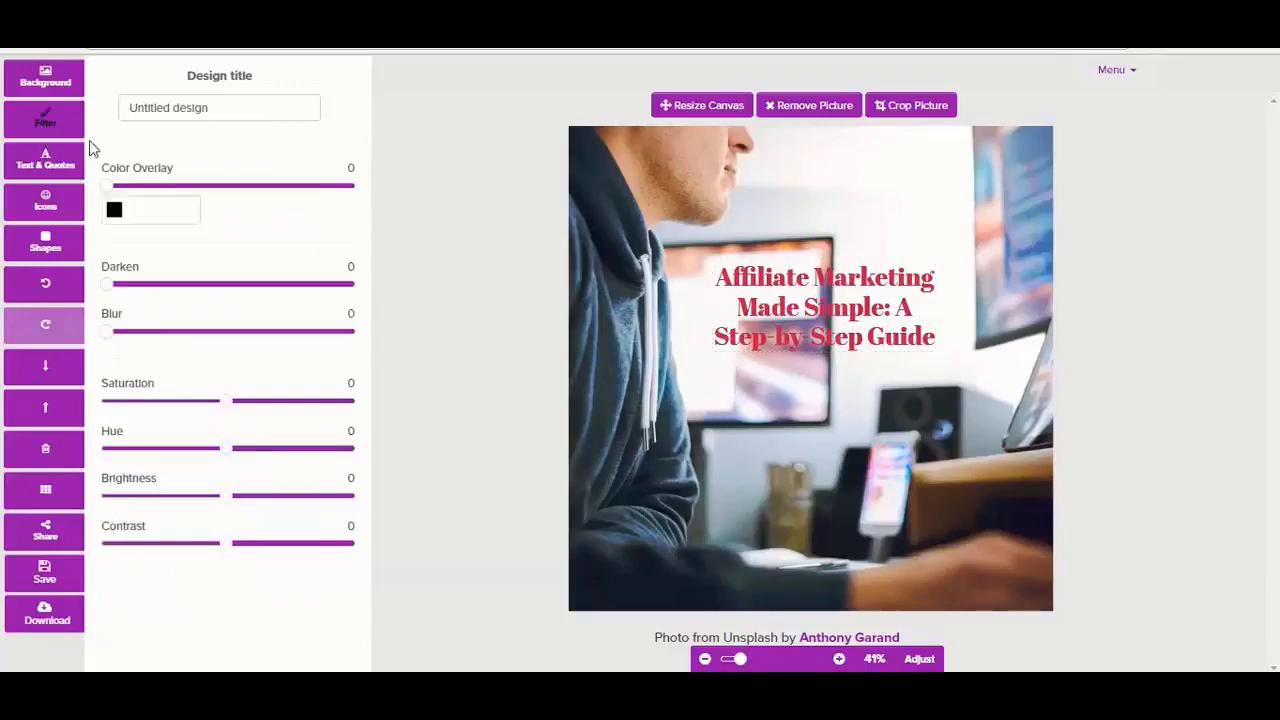
{"action": "left_click_drag", "start_coordinate": [109, 199], "coordinate": [158, 198]}
{"action": "left_click_drag", "start_coordinate": [108, 286], "coordinate": [166, 290]}
{"action": "left_click_drag", "start_coordinate": [114, 337], "coordinate": [167, 347]}
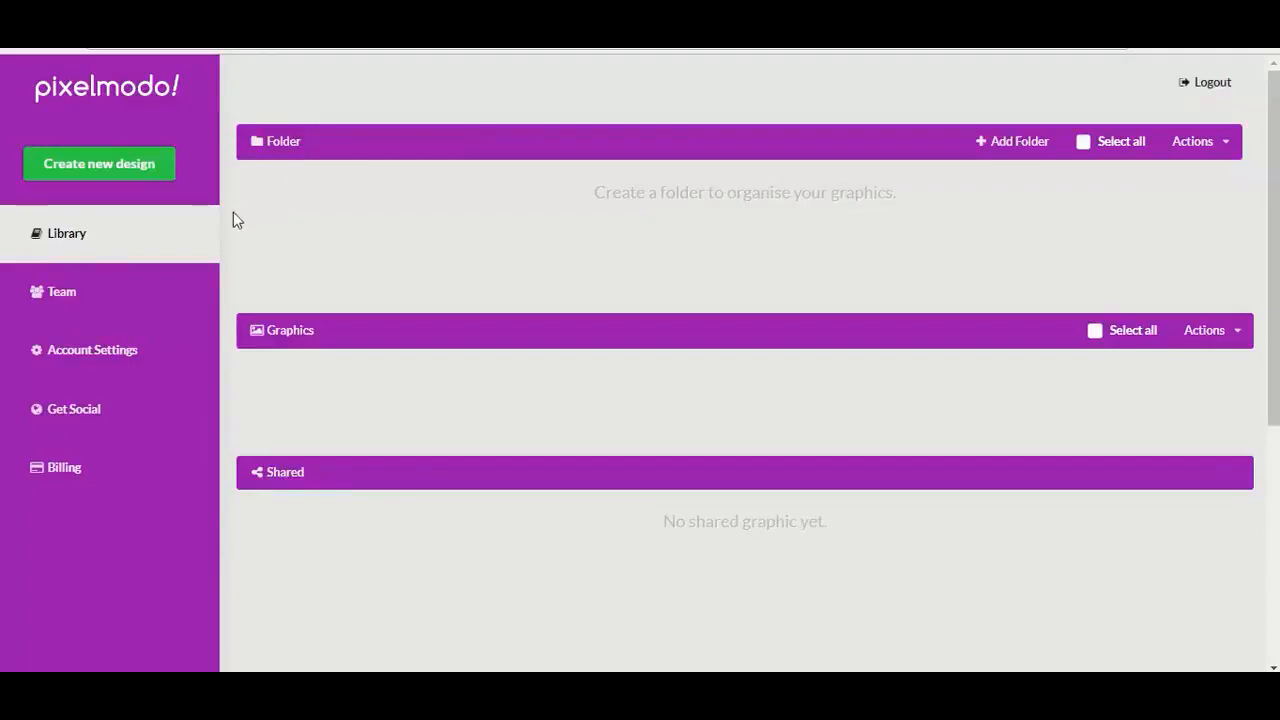
- Start a new design and review the graphic size presets from Blogging through Social Media Post and Merchandise
{"action": "left_click", "coordinate": [108, 163]}
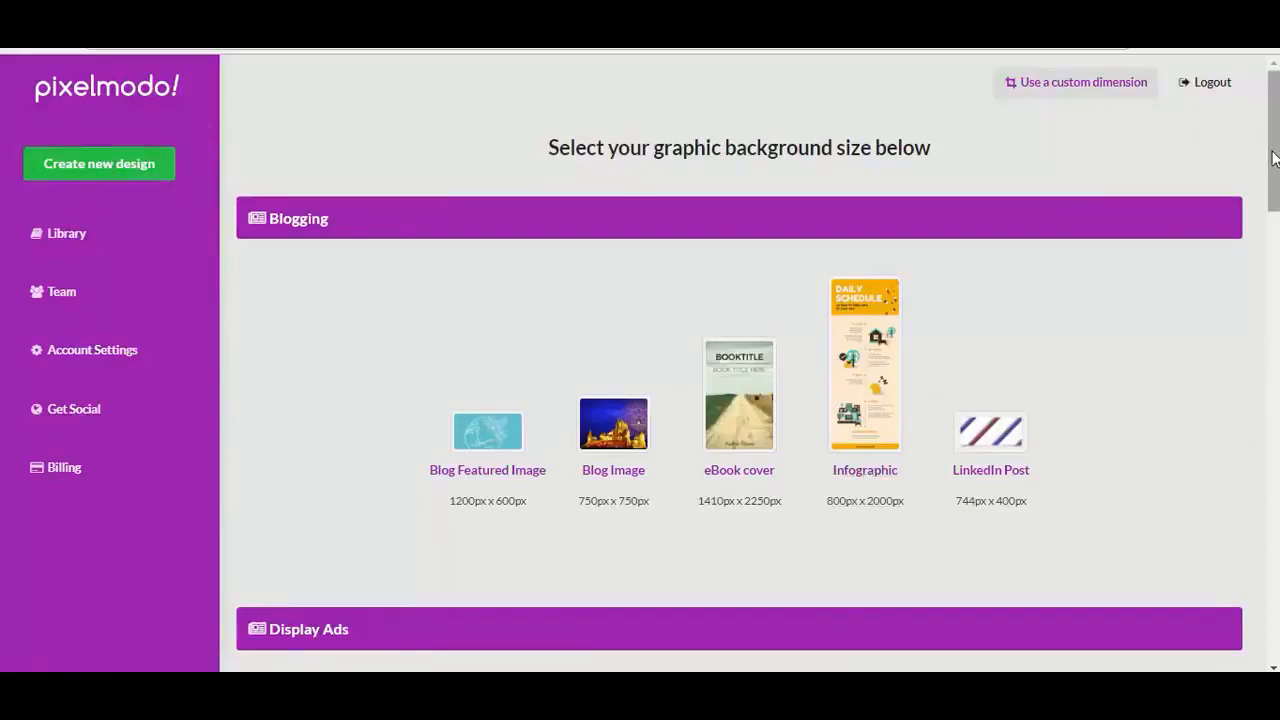
{"action": "scroll", "coordinate": [1275, 158], "scroll_direction": "down", "scroll_amount": 3}
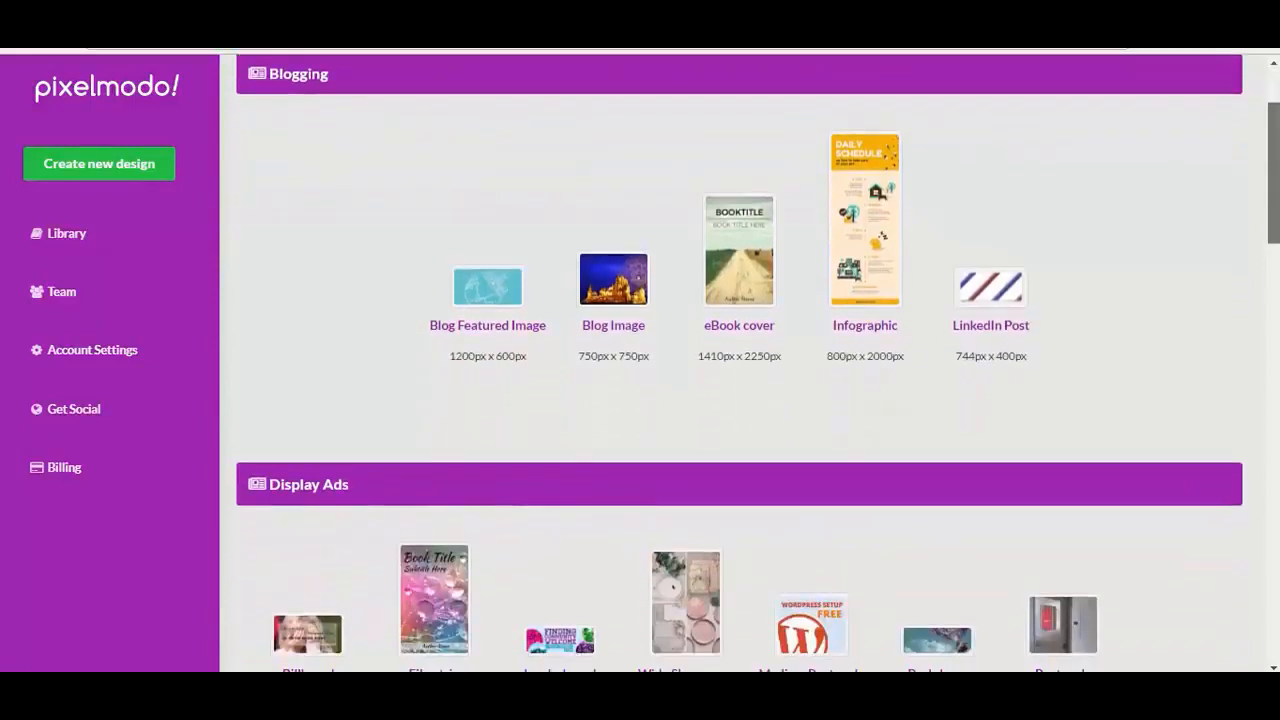
{"action": "scroll", "coordinate": [740, 360], "scroll_direction": "down", "scroll_amount": 5}
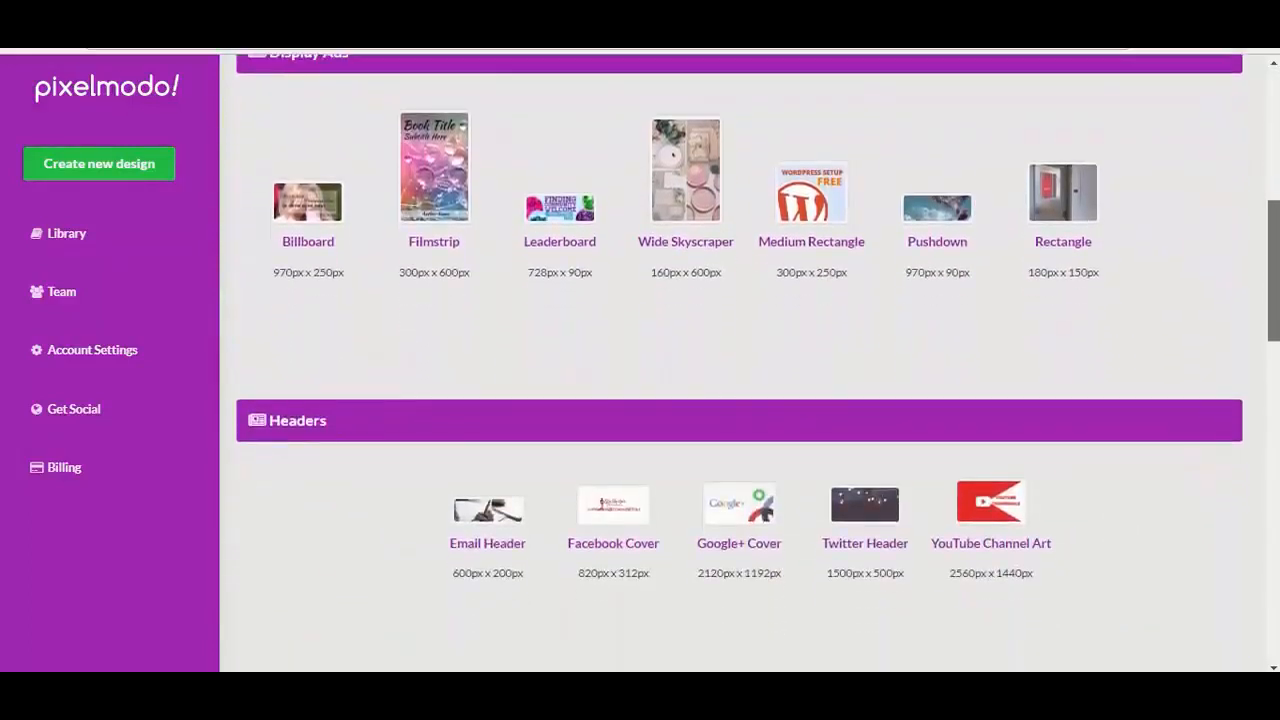
{"action": "scroll", "coordinate": [740, 360], "scroll_direction": "down", "scroll_amount": 5}
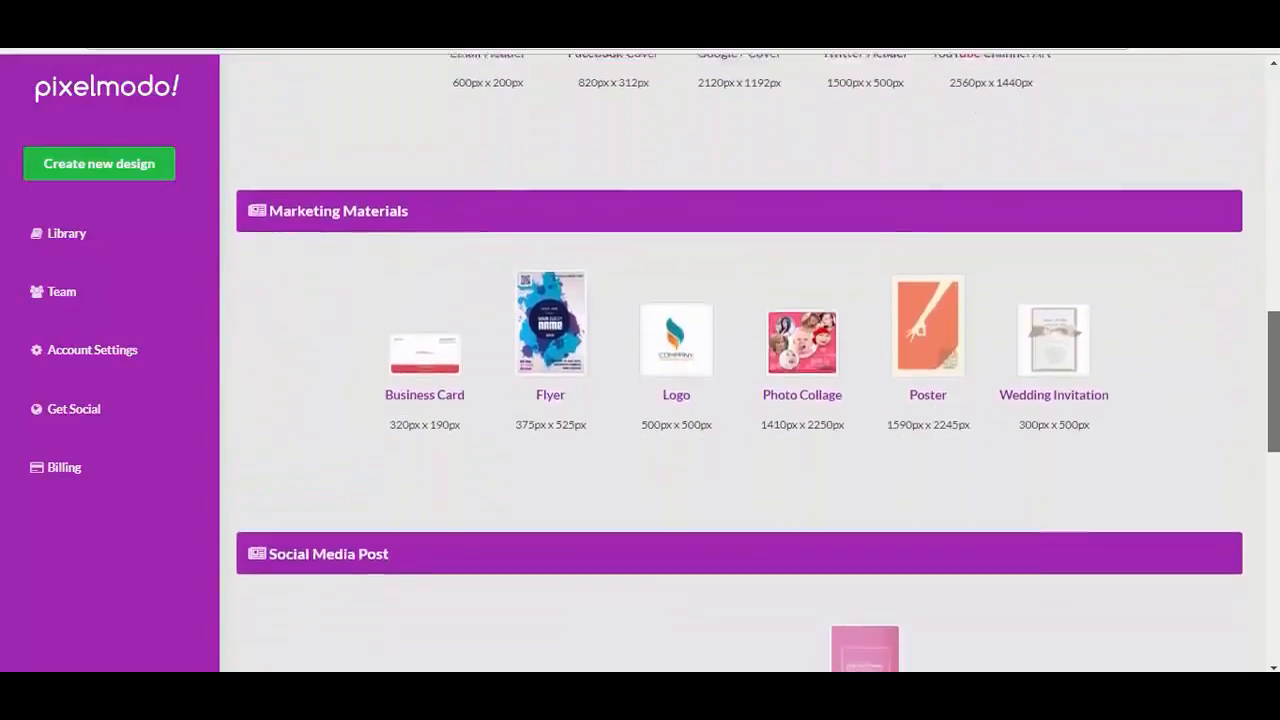
{"action": "scroll", "coordinate": [740, 360], "scroll_direction": "down", "scroll_amount": 4}
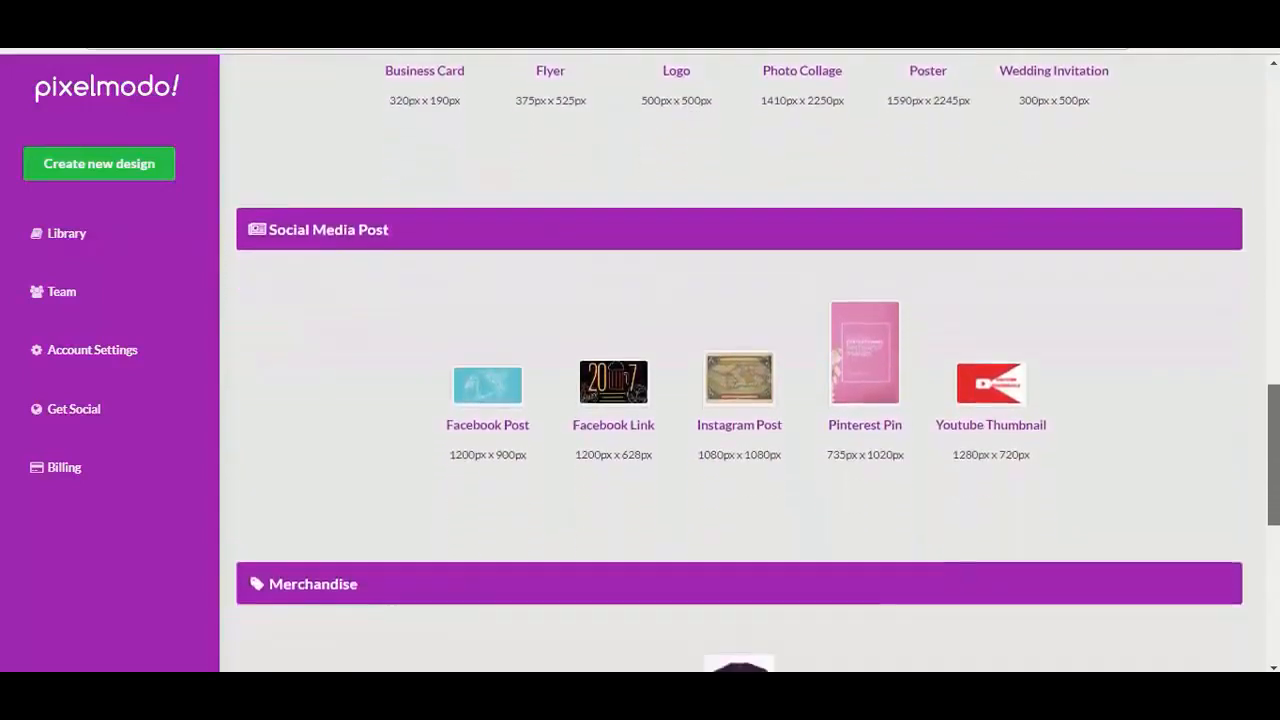
{"action": "scroll", "coordinate": [950, 498], "scroll_direction": "down", "scroll_amount": 3}
{"action": "scroll", "coordinate": [950, 498], "scroll_direction": "up", "scroll_amount": 1}
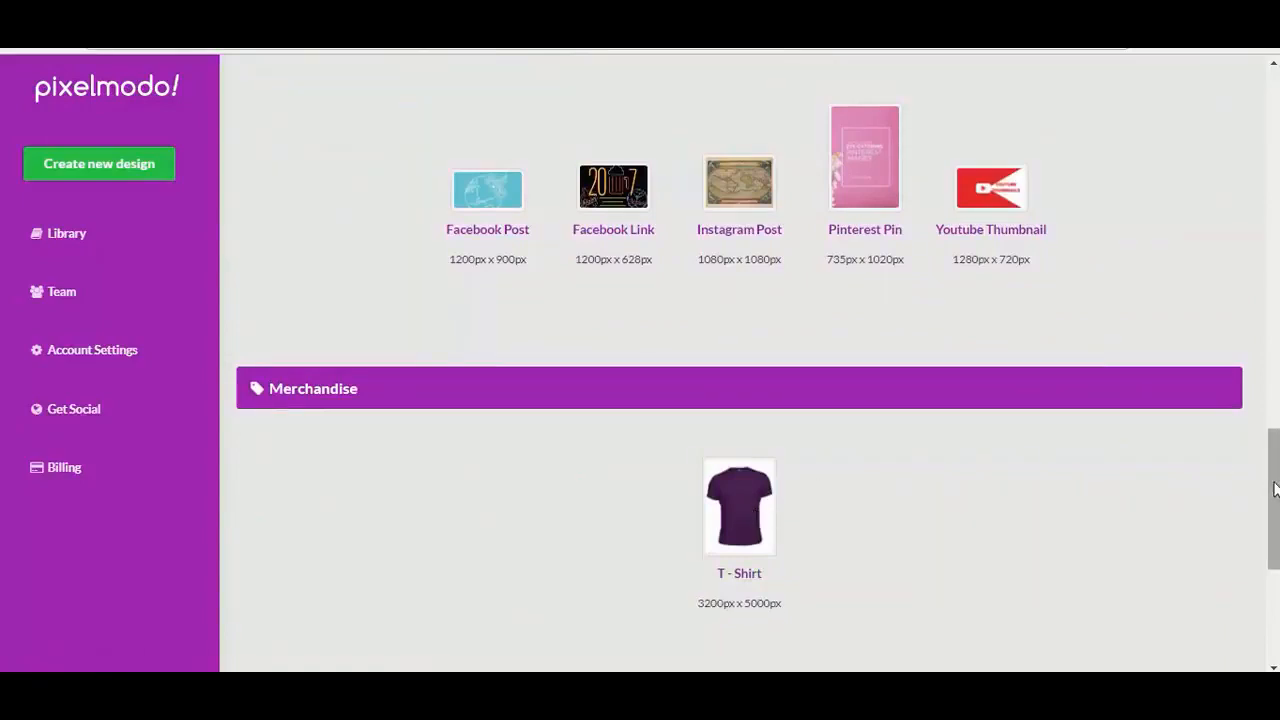
{"action": "left_click_drag", "start_coordinate": [1274, 488], "coordinate": [1275, 468]}
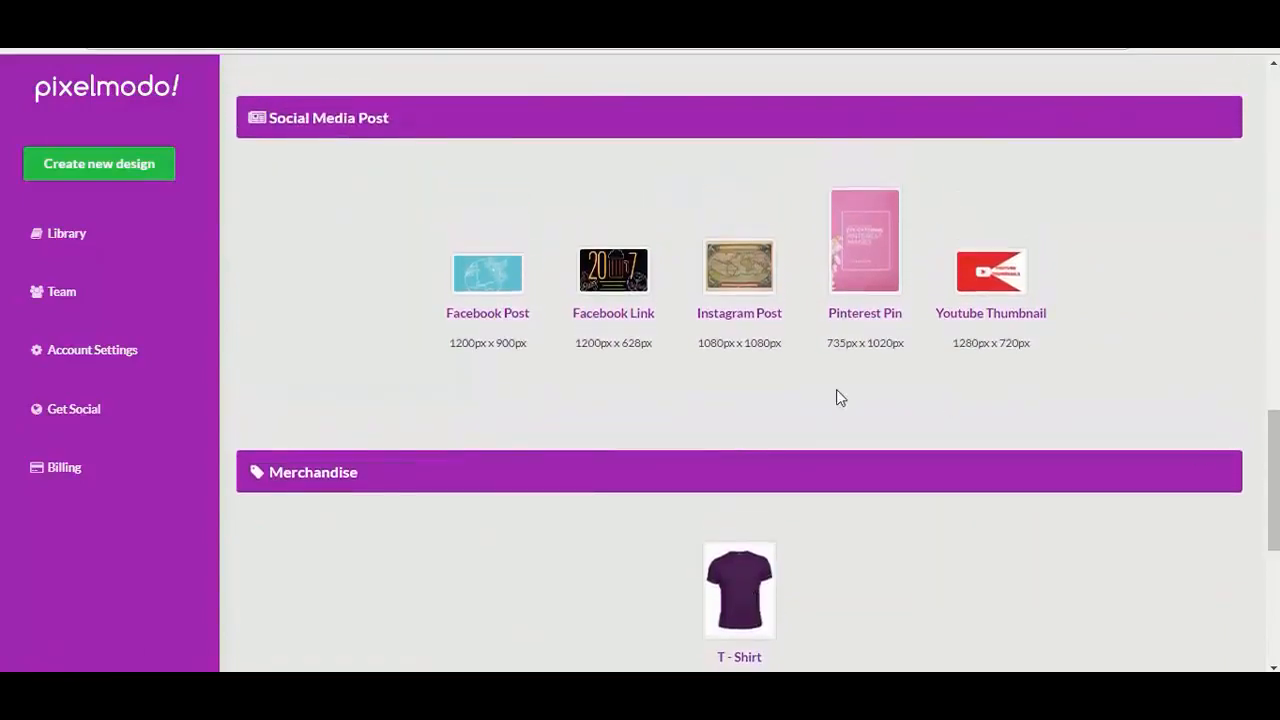
- Choose the Facebook Post size (1200px x 900px) and open the "Cyber Monday Skincare sales" template
{"action": "left_click", "coordinate": [487, 291]}
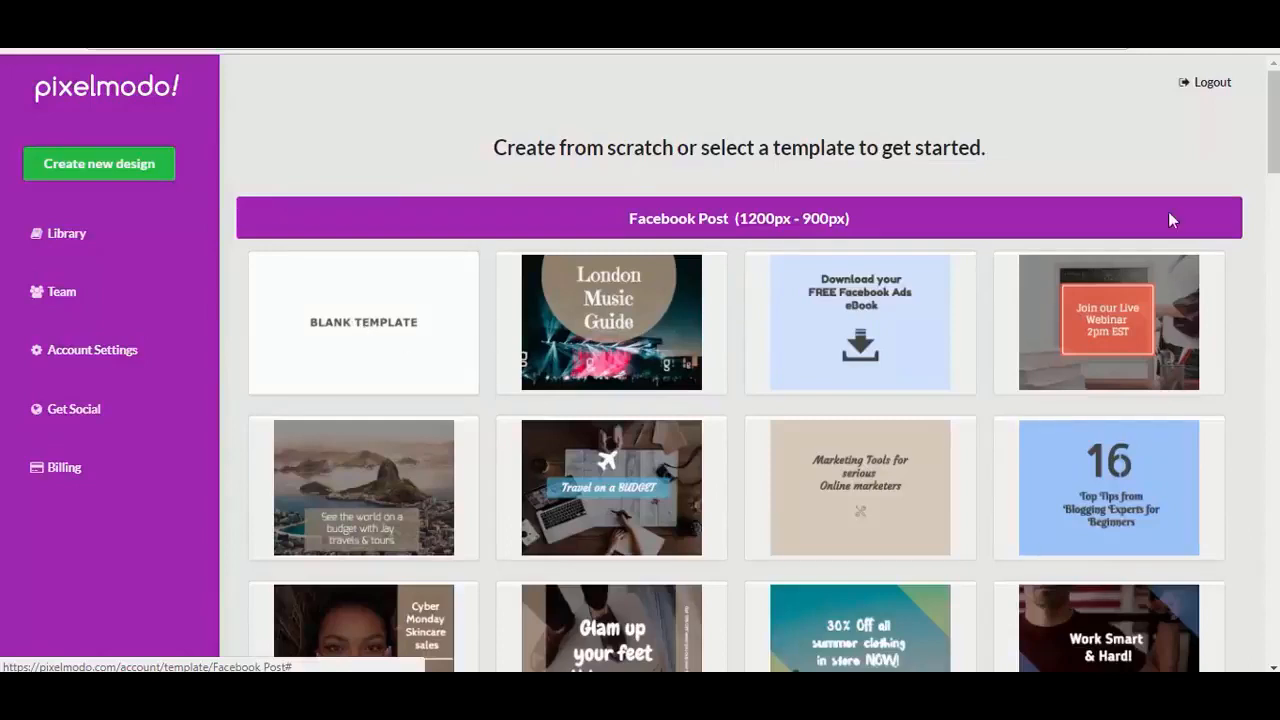
{"action": "scroll", "coordinate": [1272, 120], "scroll_direction": "down", "scroll_amount": 2}
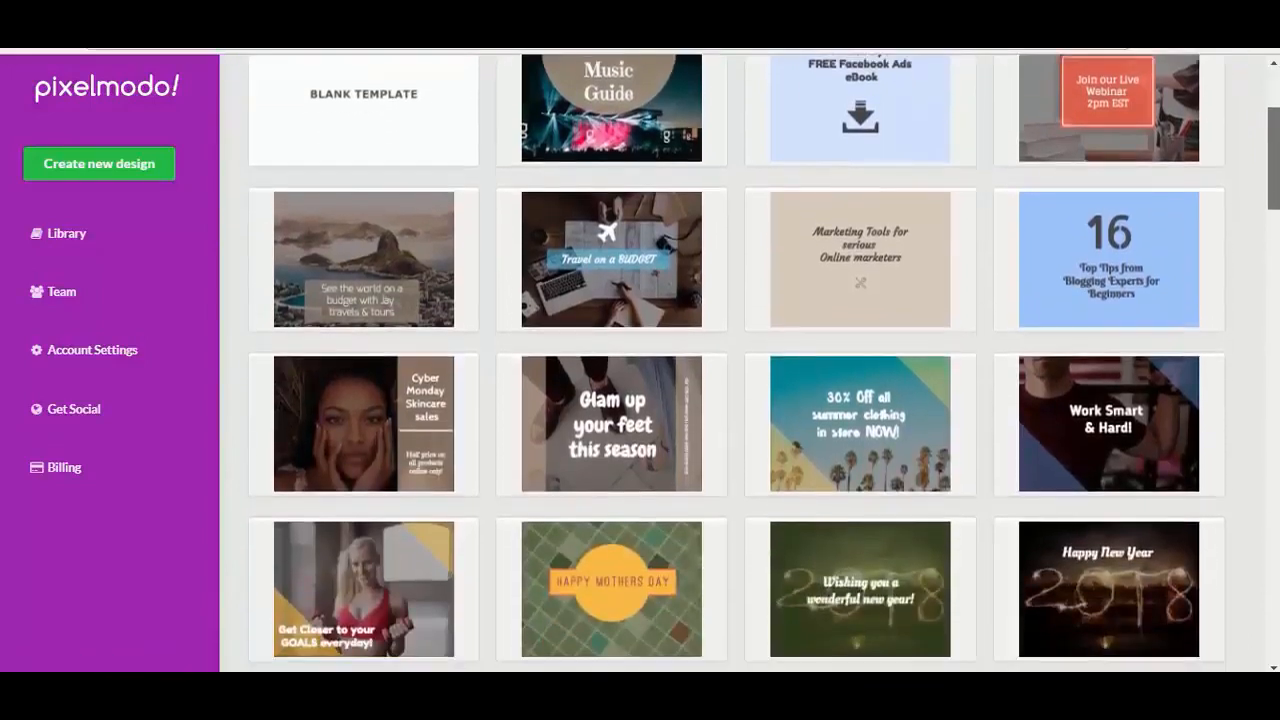
{"action": "left_click_drag", "start_coordinate": [1272, 158], "coordinate": [1272, 156]}
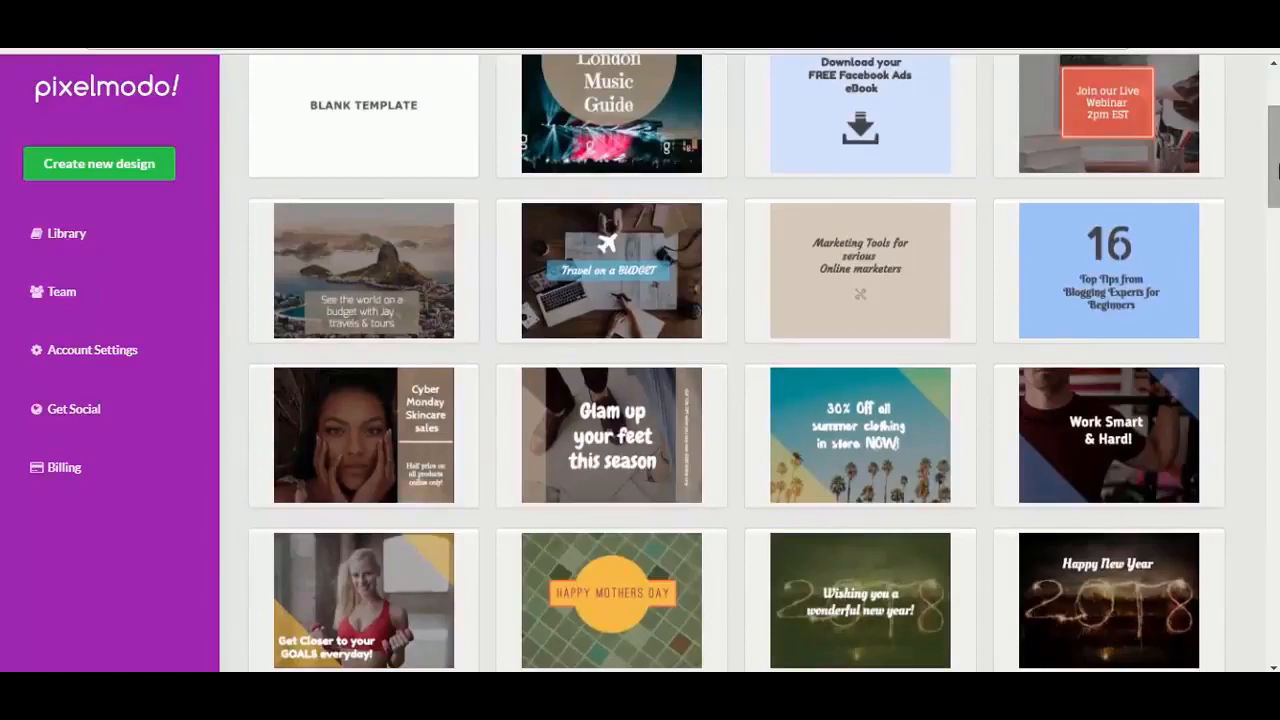
{"action": "left_click", "coordinate": [344, 456]}
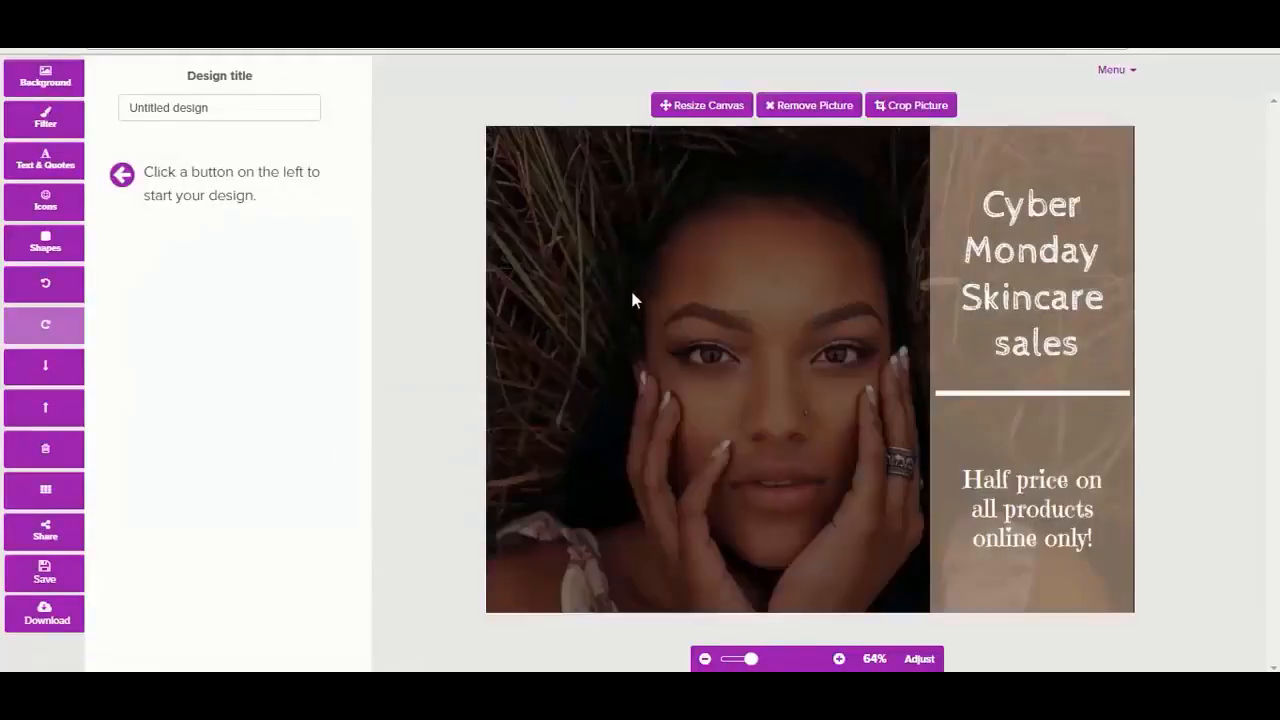
- Add the "But life was something more" quote and place it over the upper left part of the photo
{"action": "left_click", "coordinate": [45, 90]}
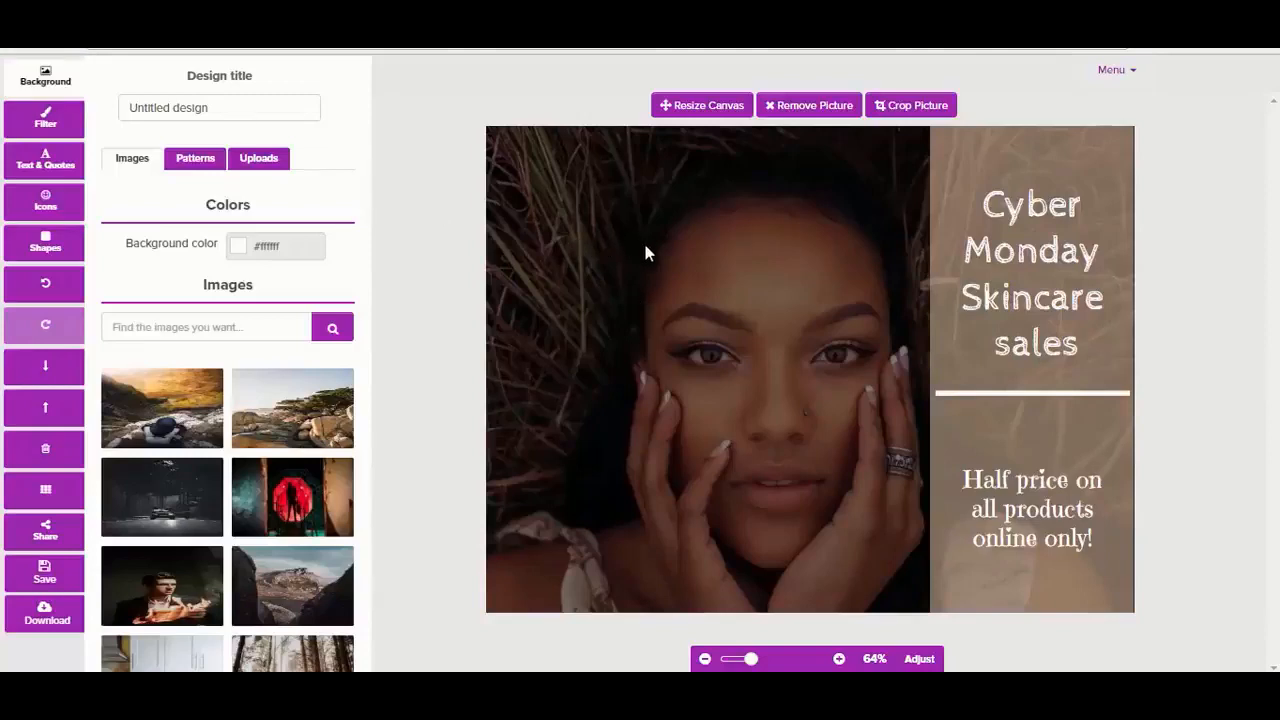
{"action": "left_click", "coordinate": [44, 163]}
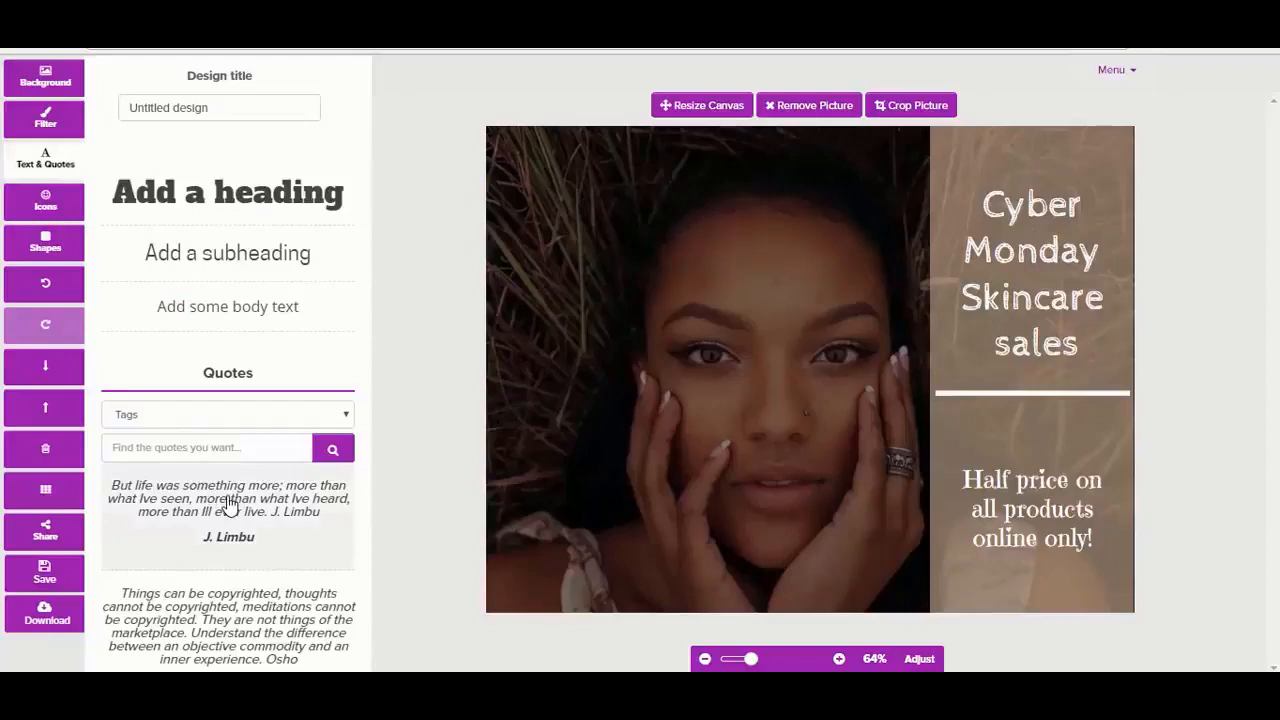
{"action": "left_click", "coordinate": [228, 505]}
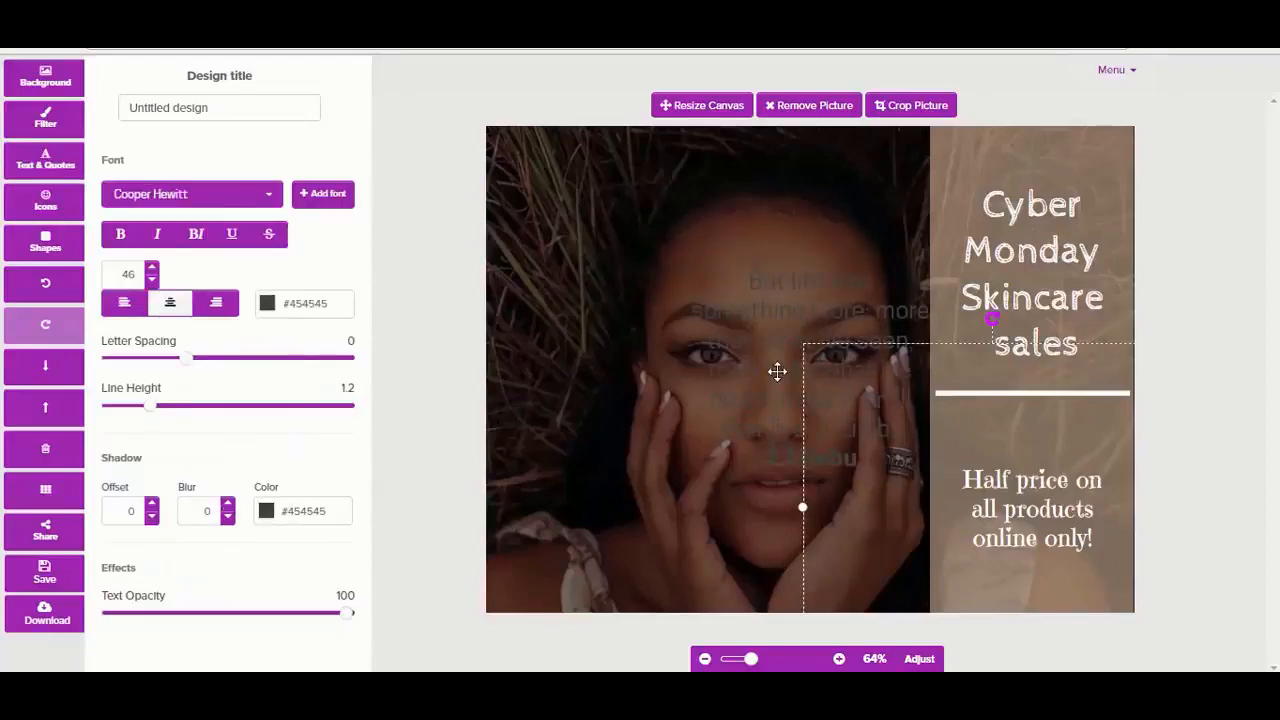
{"action": "left_click_drag", "start_coordinate": [774, 372], "coordinate": [652, 318]}
{"action": "left_click", "coordinate": [586, 251]}
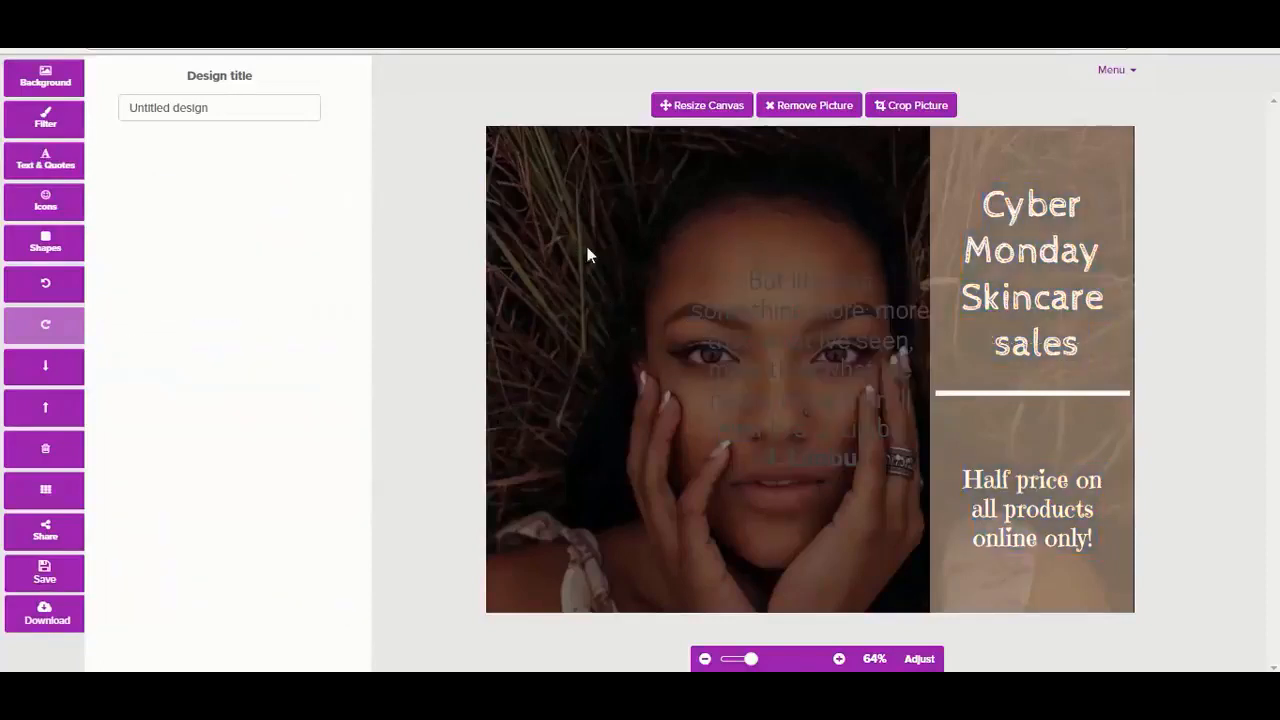
{"action": "left_click_drag", "start_coordinate": [763, 346], "coordinate": [572, 236]}
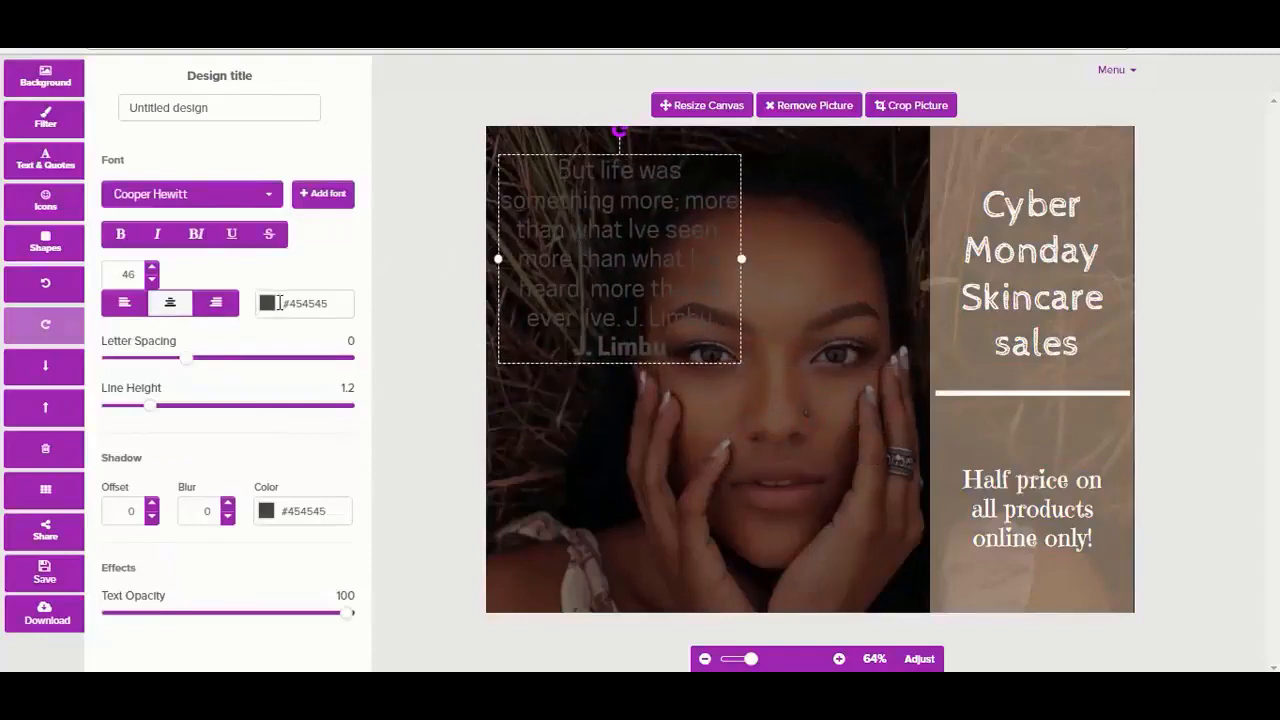
- Change the quote's text color to white (#ffffff) and deselect the quote
{"action": "left_click", "coordinate": [280, 303]}
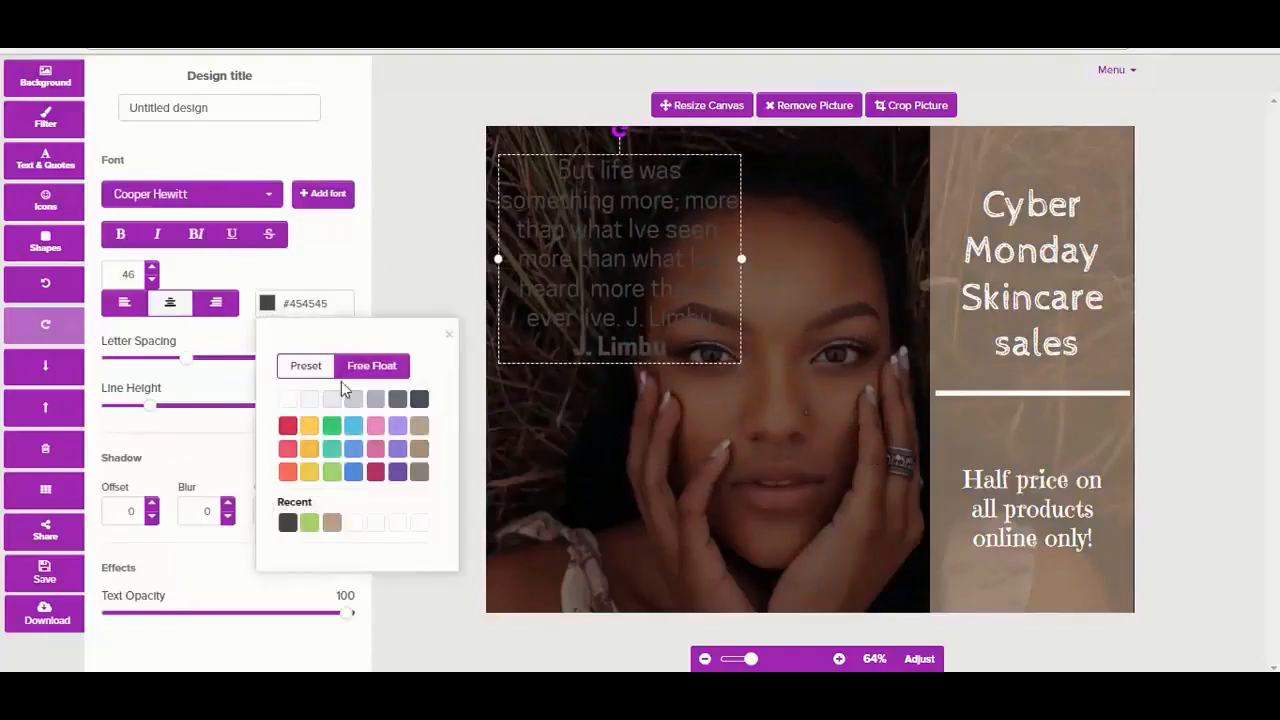
{"action": "left_click", "coordinate": [287, 400]}
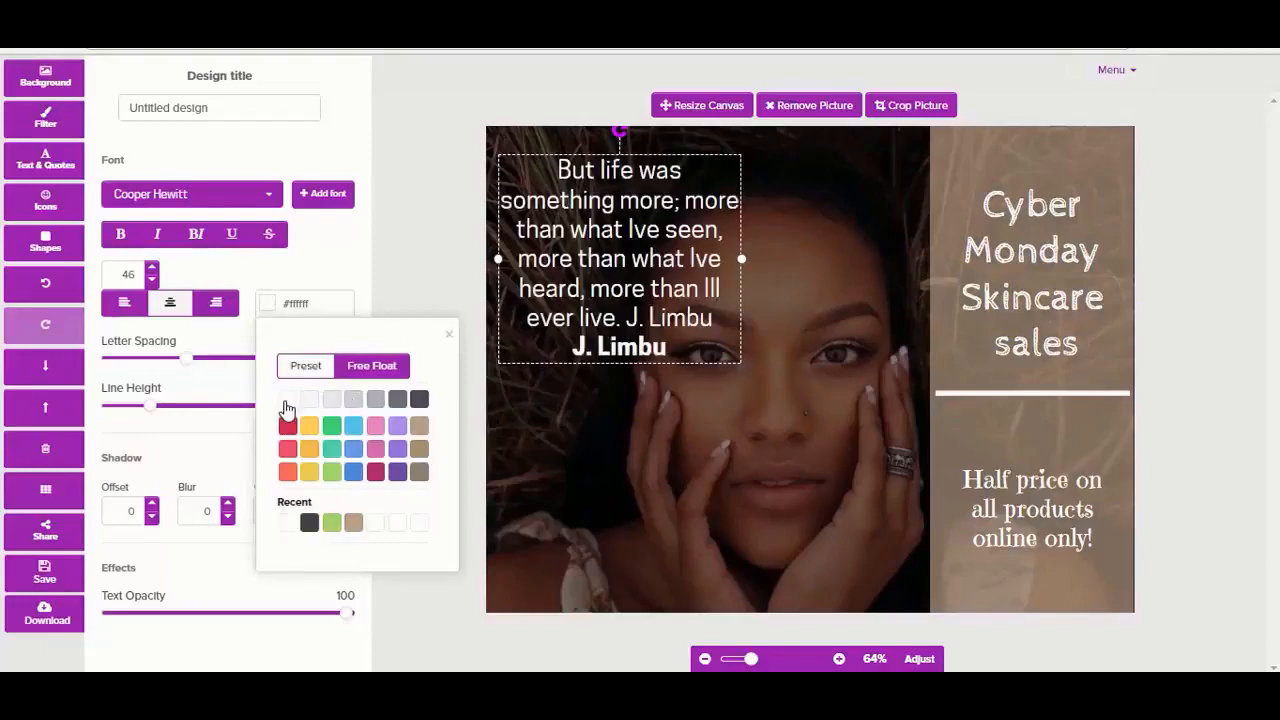
{"action": "left_click", "coordinate": [608, 432]}
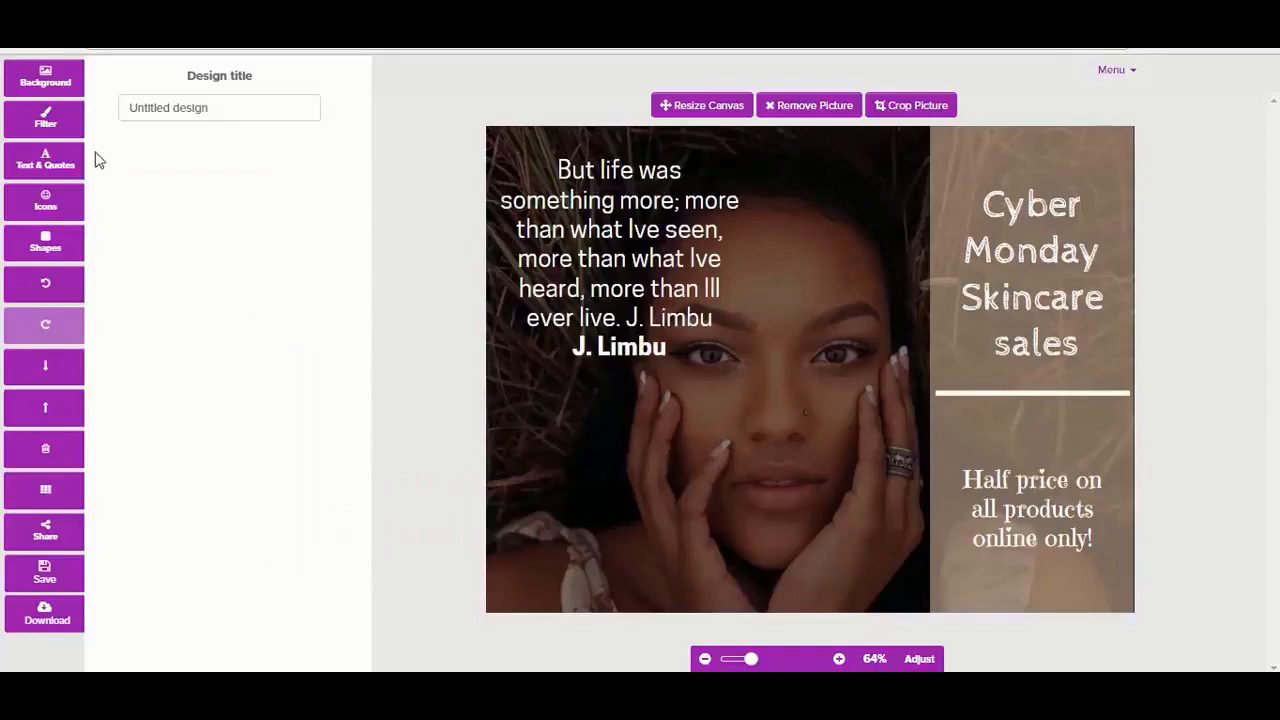
- Apply a yellow #ffce54 color overlay to the background photo at a strength of 31
{"action": "left_click", "coordinate": [45, 118]}
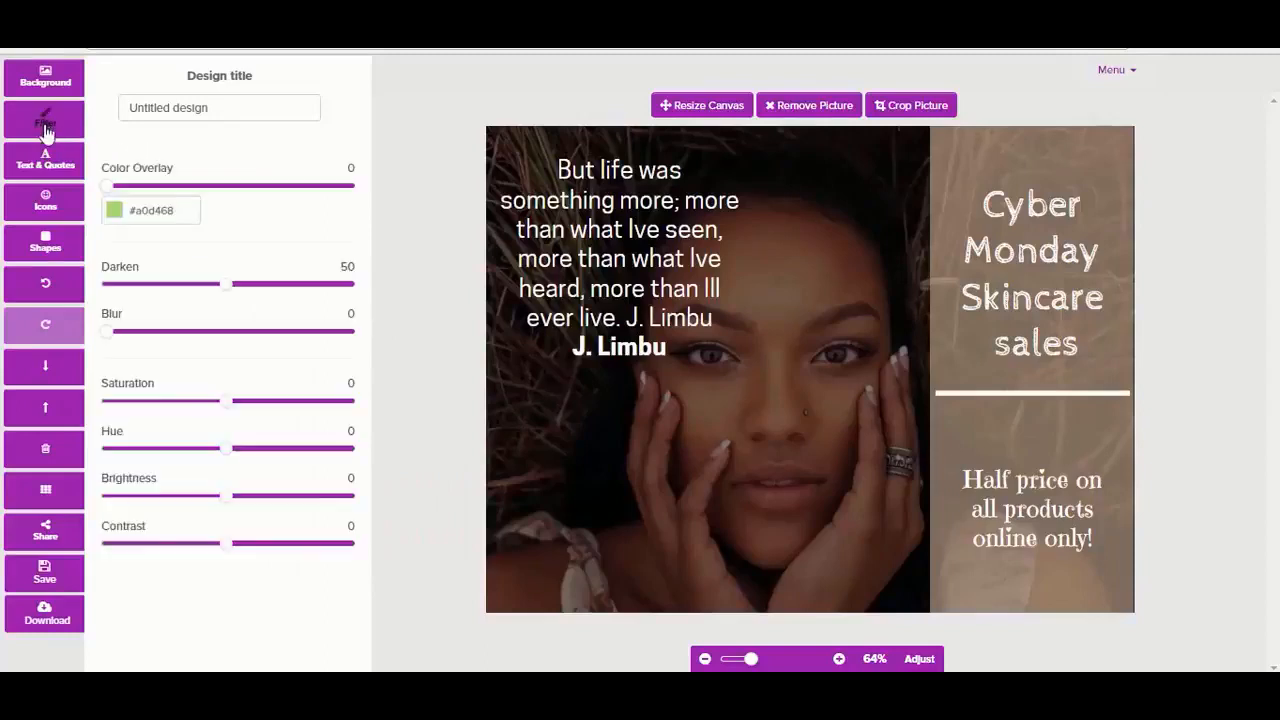
{"action": "mouse_move", "coordinate": [137, 192]}
{"action": "left_mouse_down"}
{"action": "mouse_move", "coordinate": [179, 197]}
{"action": "mouse_move", "coordinate": [152, 195]}
{"action": "left_mouse_up"}
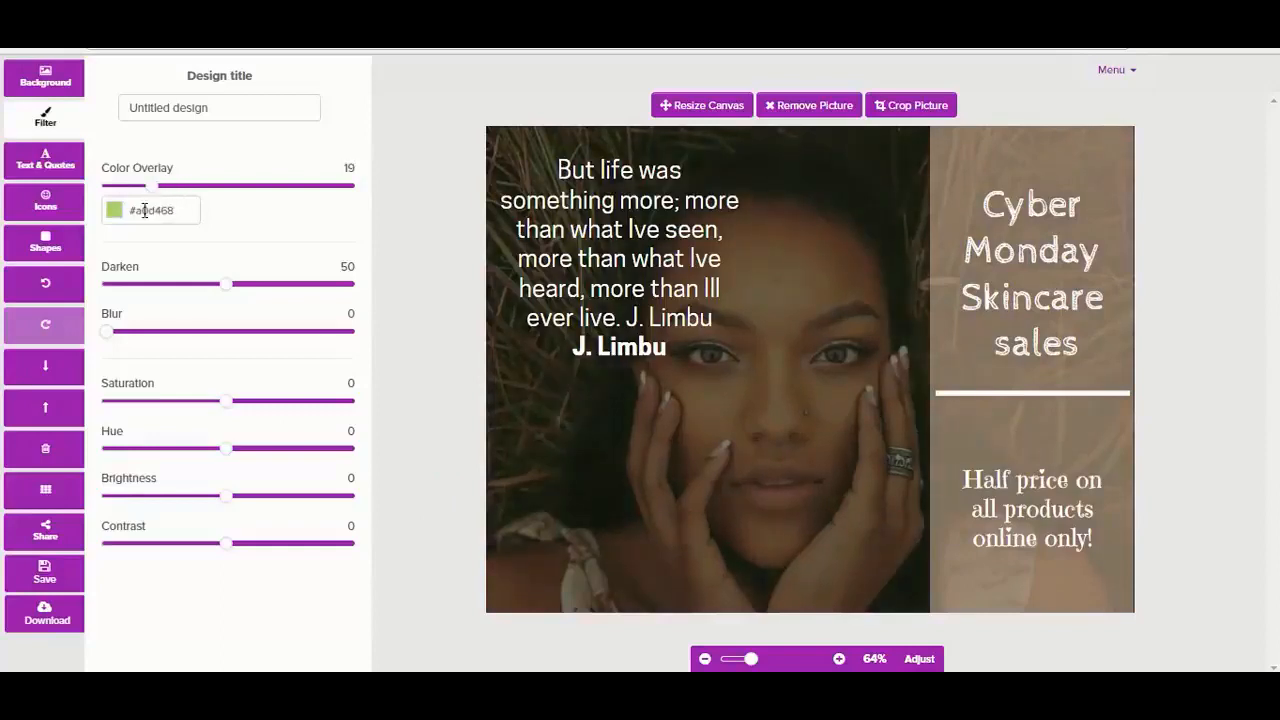
{"action": "left_click", "coordinate": [141, 210]}
{"action": "left_click", "coordinate": [114, 214]}
{"action": "left_click", "coordinate": [114, 216]}
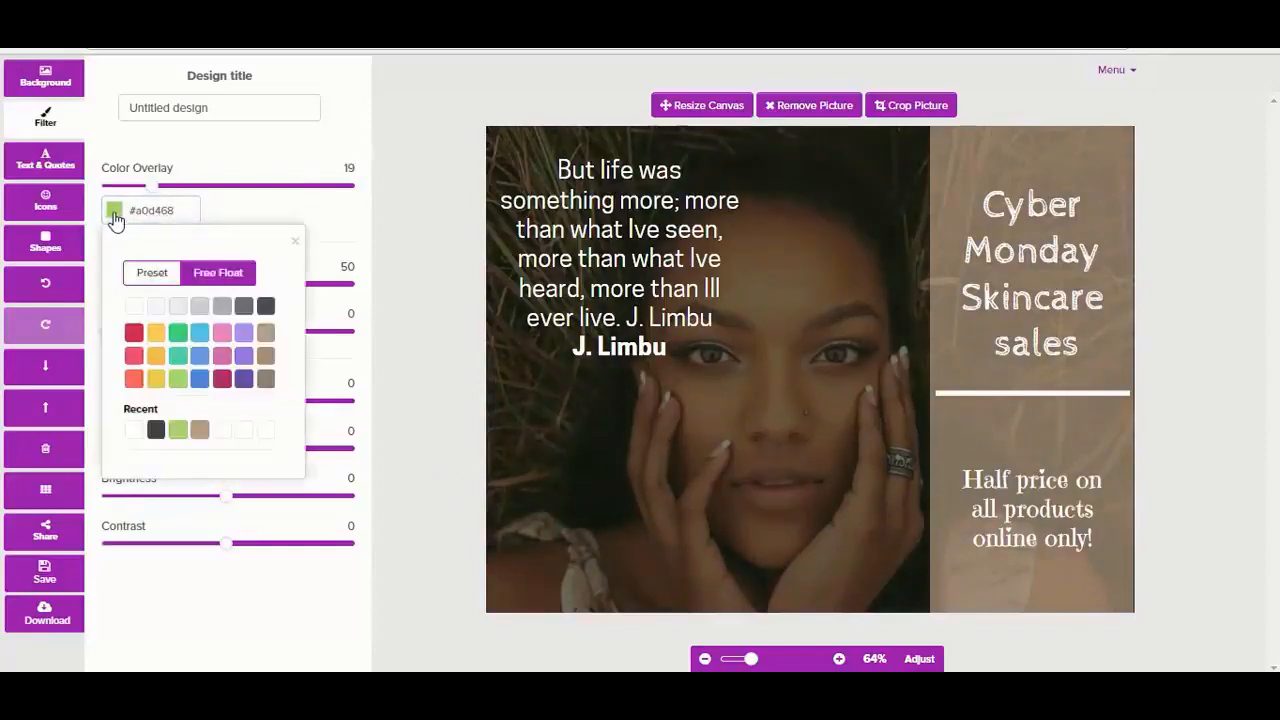
{"action": "left_click", "coordinate": [156, 334]}
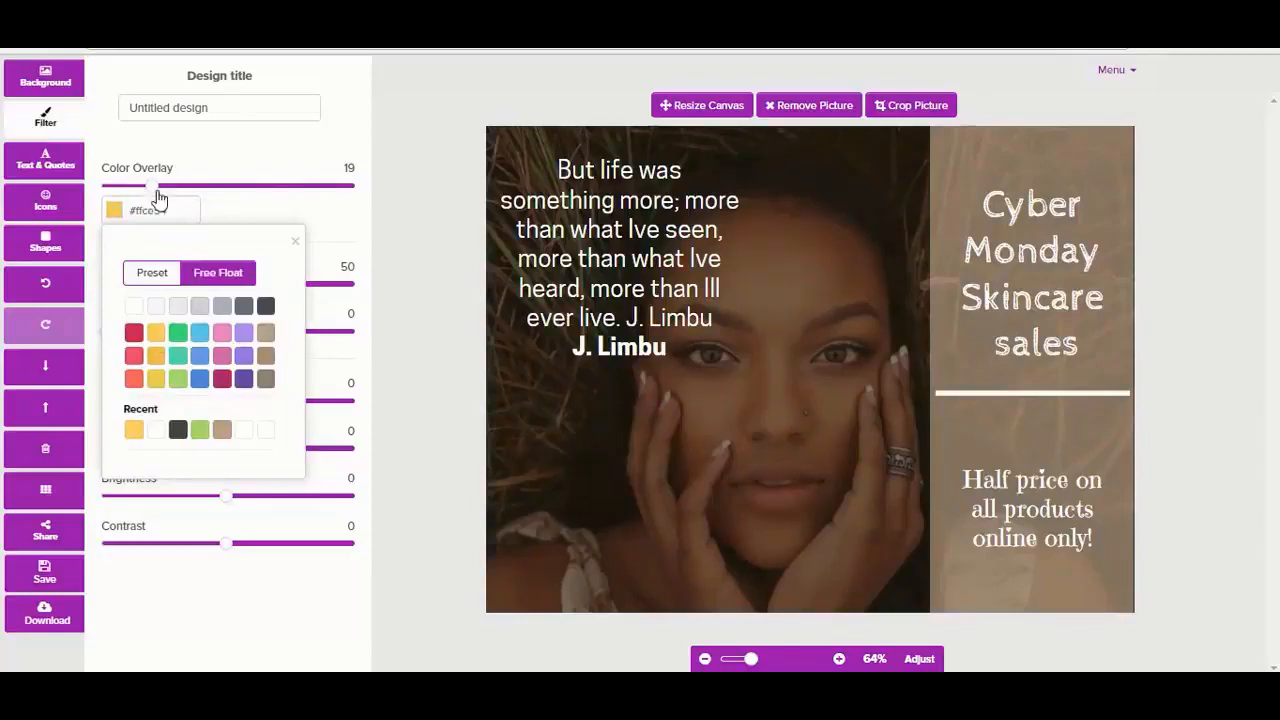
{"action": "left_click_drag", "start_coordinate": [155, 190], "coordinate": [186, 196]}
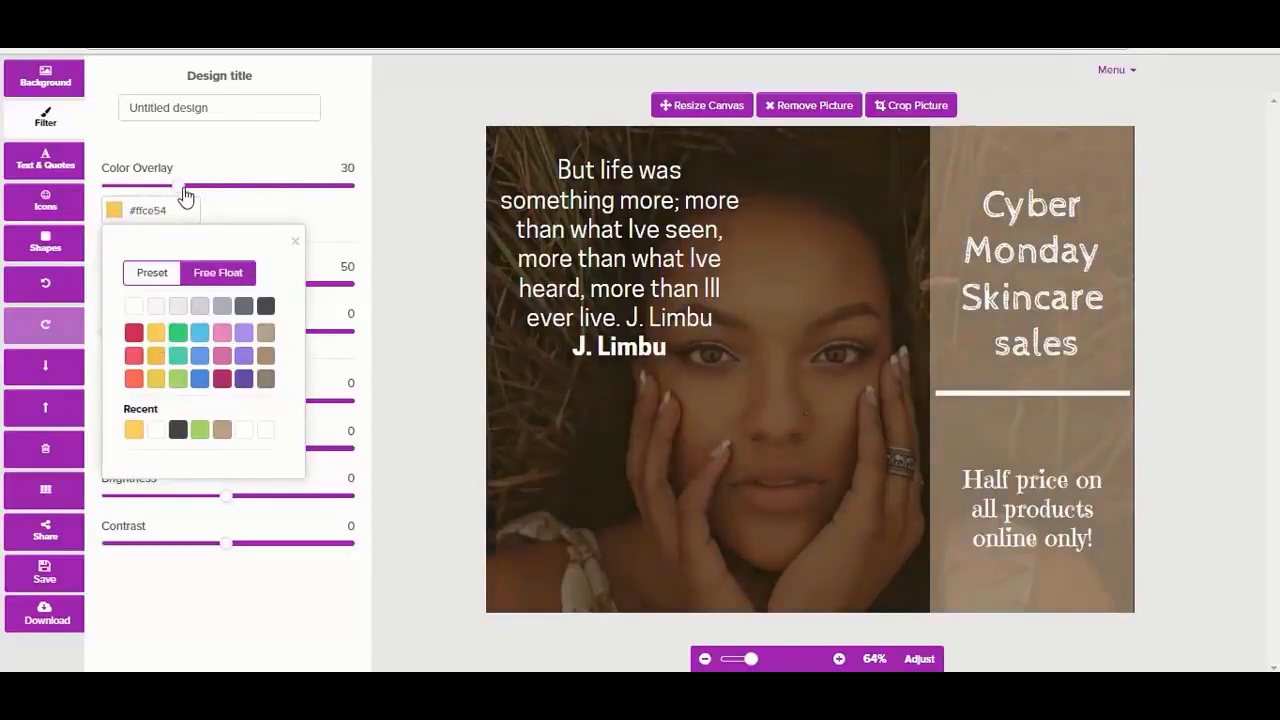
{"action": "left_click", "coordinate": [262, 160]}
- Set the background photo's Darken filter to 30 and its Blur to 10
{"action": "left_click_drag", "start_coordinate": [229, 288], "coordinate": [179, 291]}
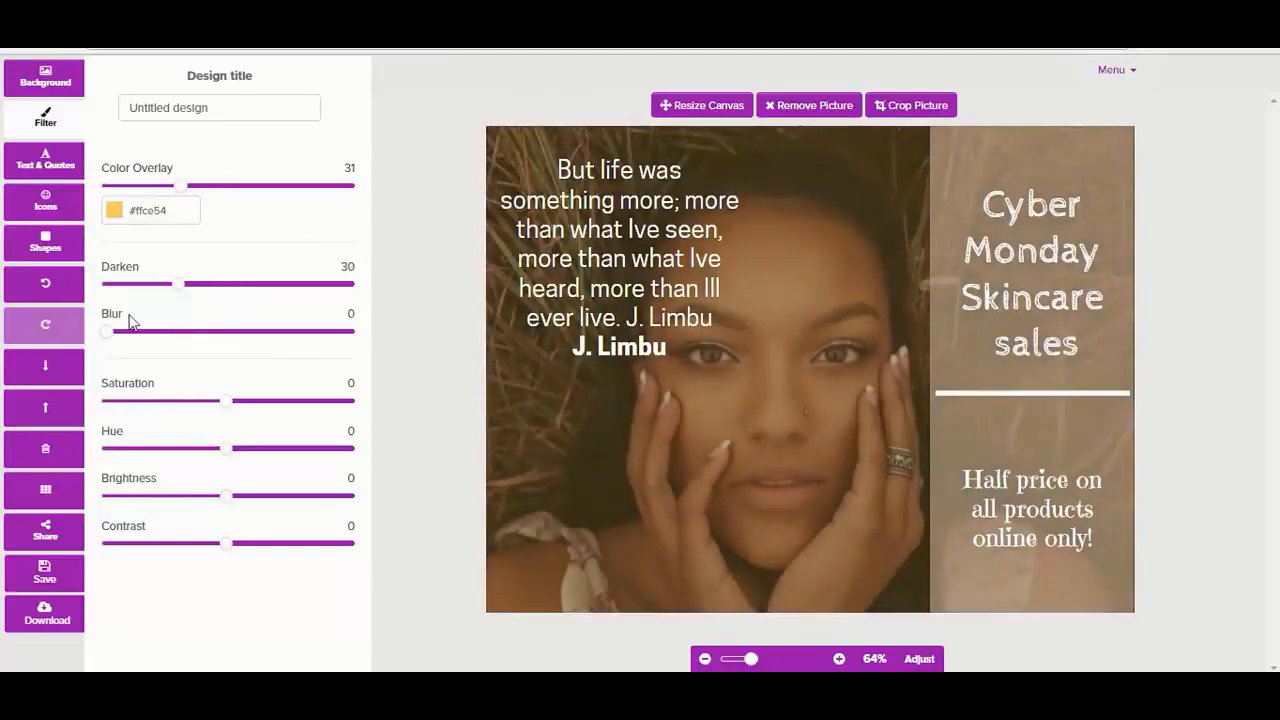
{"action": "left_click_drag", "start_coordinate": [110, 341], "coordinate": [134, 341]}
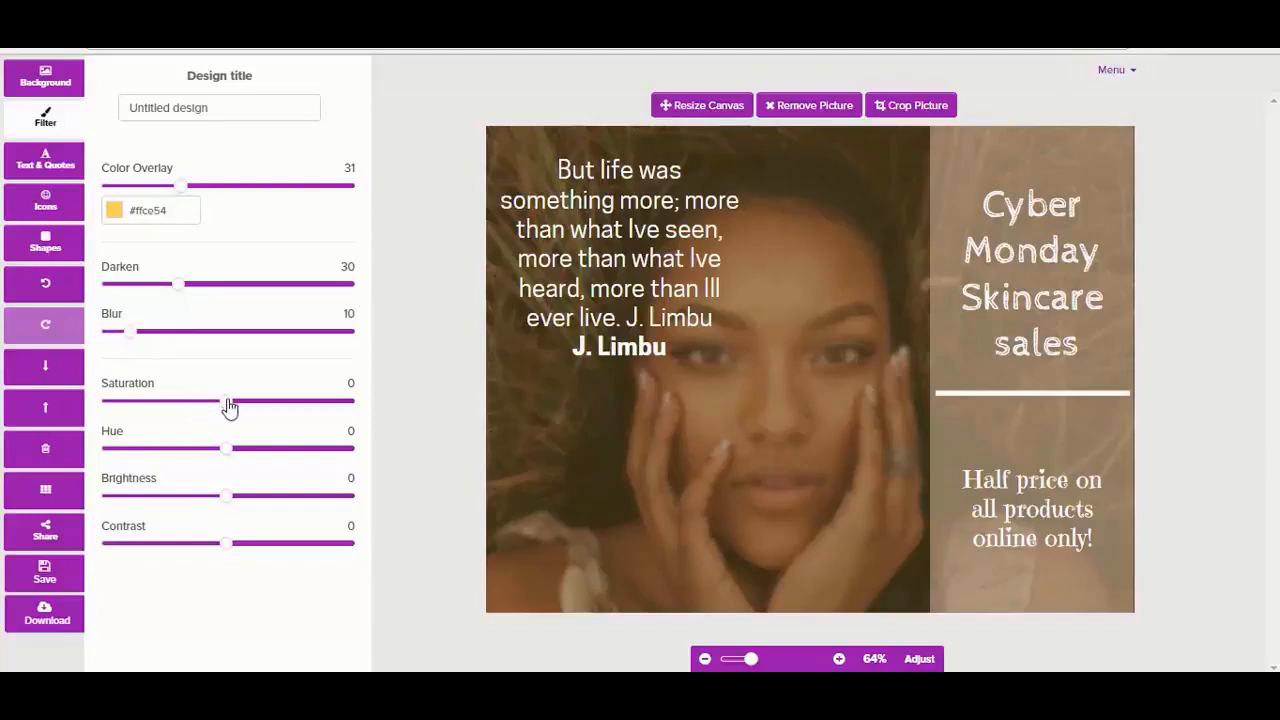
- Set the background photo's saturation to -44, hue to -4, brightness to -16 and contrast to -23
{"action": "left_click_drag", "start_coordinate": [229, 405], "coordinate": [173, 412]}
{"action": "mouse_move", "coordinate": [231, 453]}
{"action": "left_mouse_down"}
{"action": "mouse_move", "coordinate": [206, 454]}
{"action": "mouse_move", "coordinate": [221, 456]}
{"action": "left_mouse_up"}
{"action": "left_click_drag", "start_coordinate": [222, 506], "coordinate": [209, 503]}
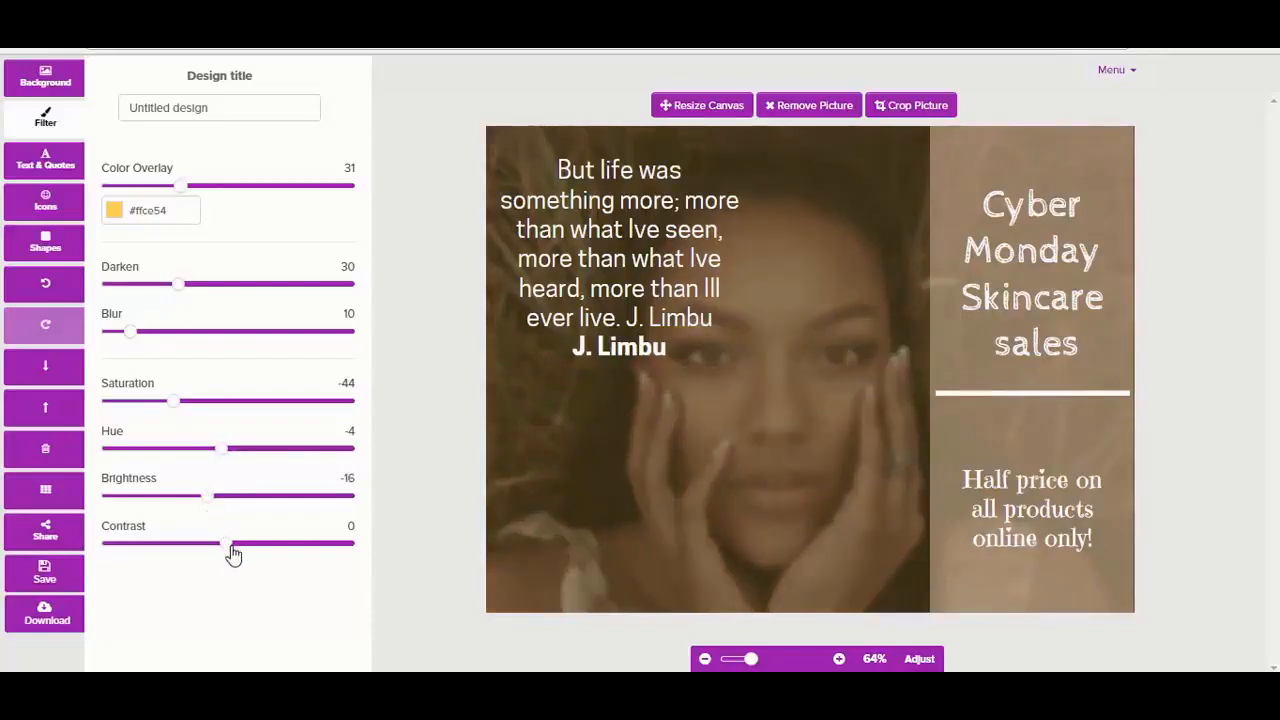
{"action": "left_click_drag", "start_coordinate": [231, 554], "coordinate": [204, 554]}
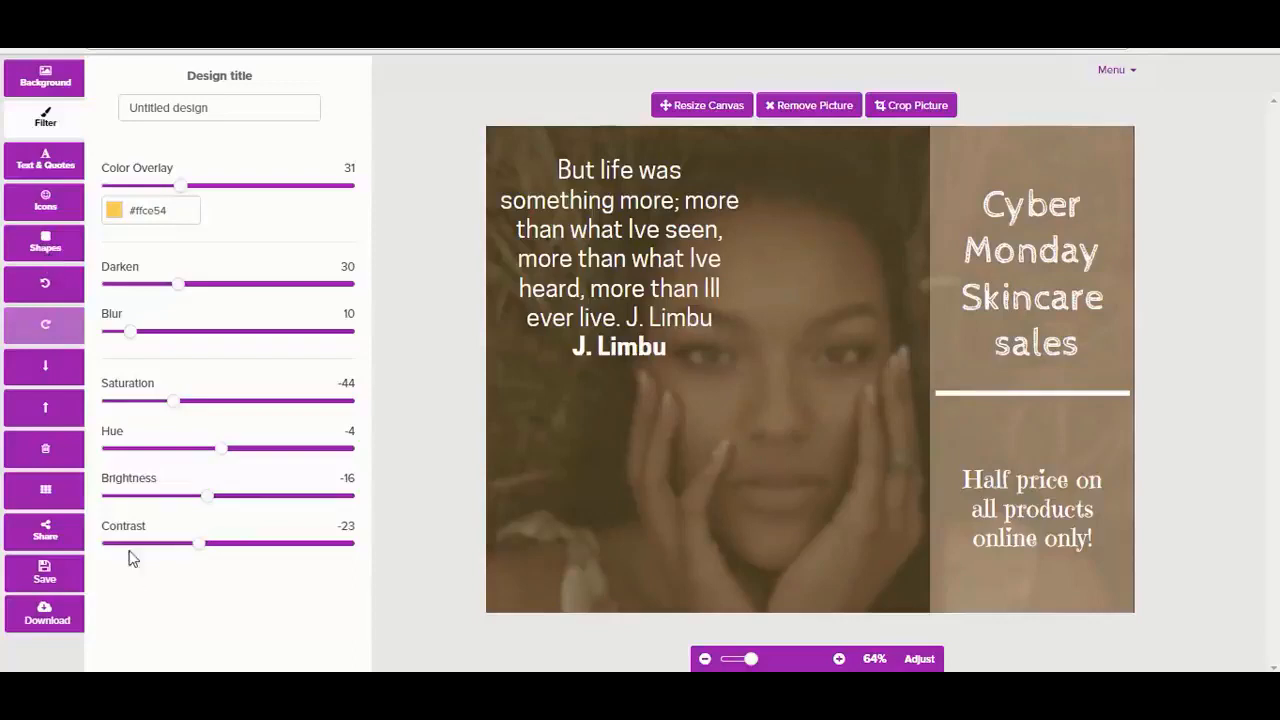
- Add the round Pinterest icon to the design, shrink it and place it in the canvas's upper right corner
{"action": "left_click", "coordinate": [44, 205]}
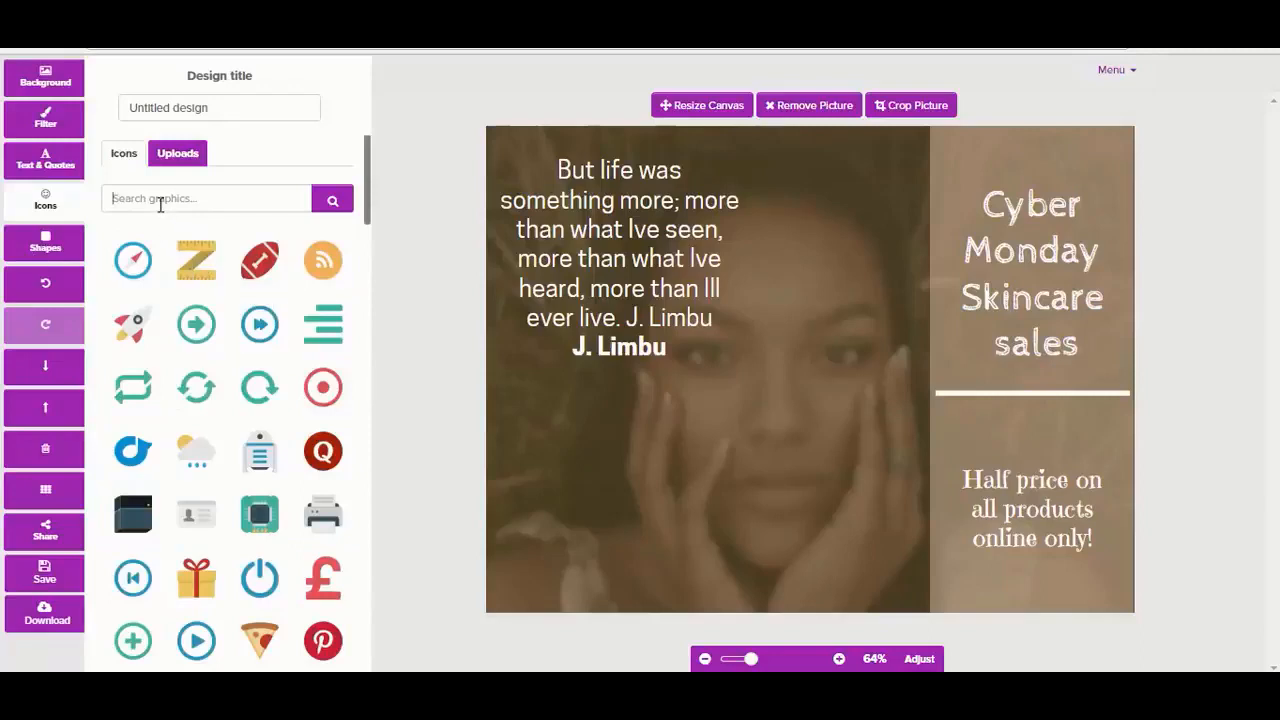
{"action": "left_click", "coordinate": [326, 643]}
{"action": "left_click", "coordinate": [820, 404]}
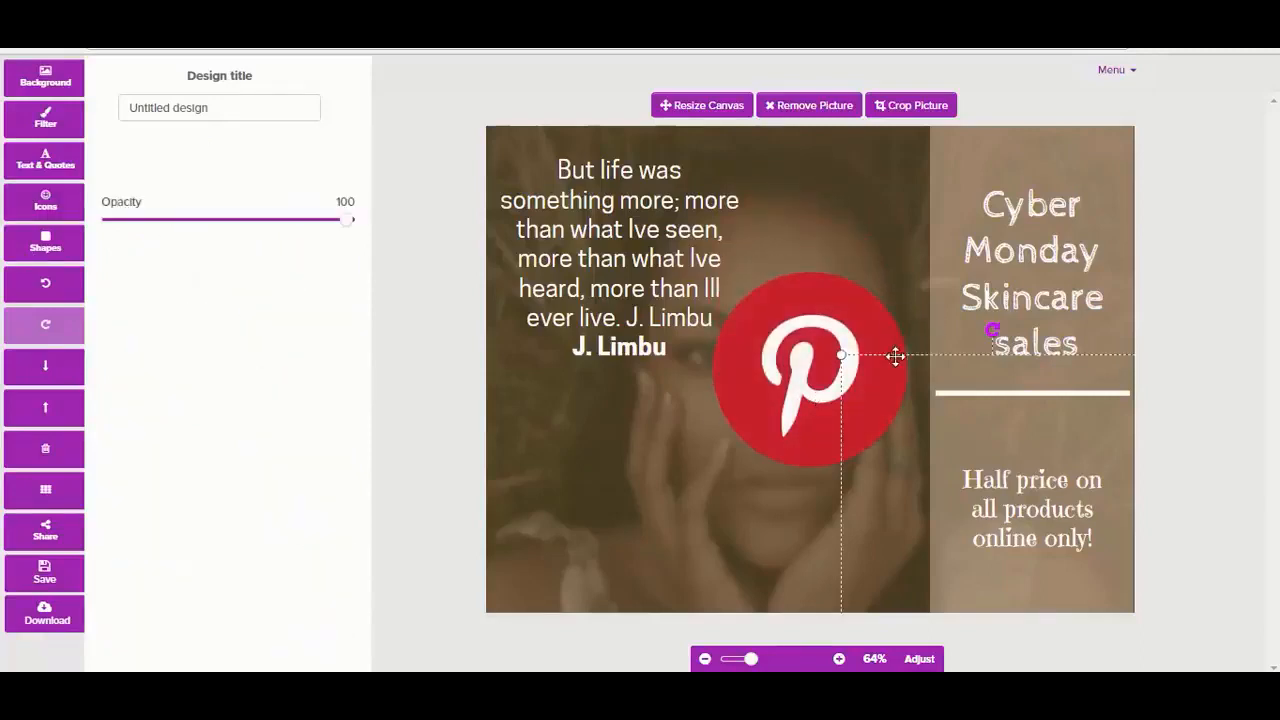
{"action": "left_click_drag", "start_coordinate": [806, 363], "coordinate": [881, 335]}
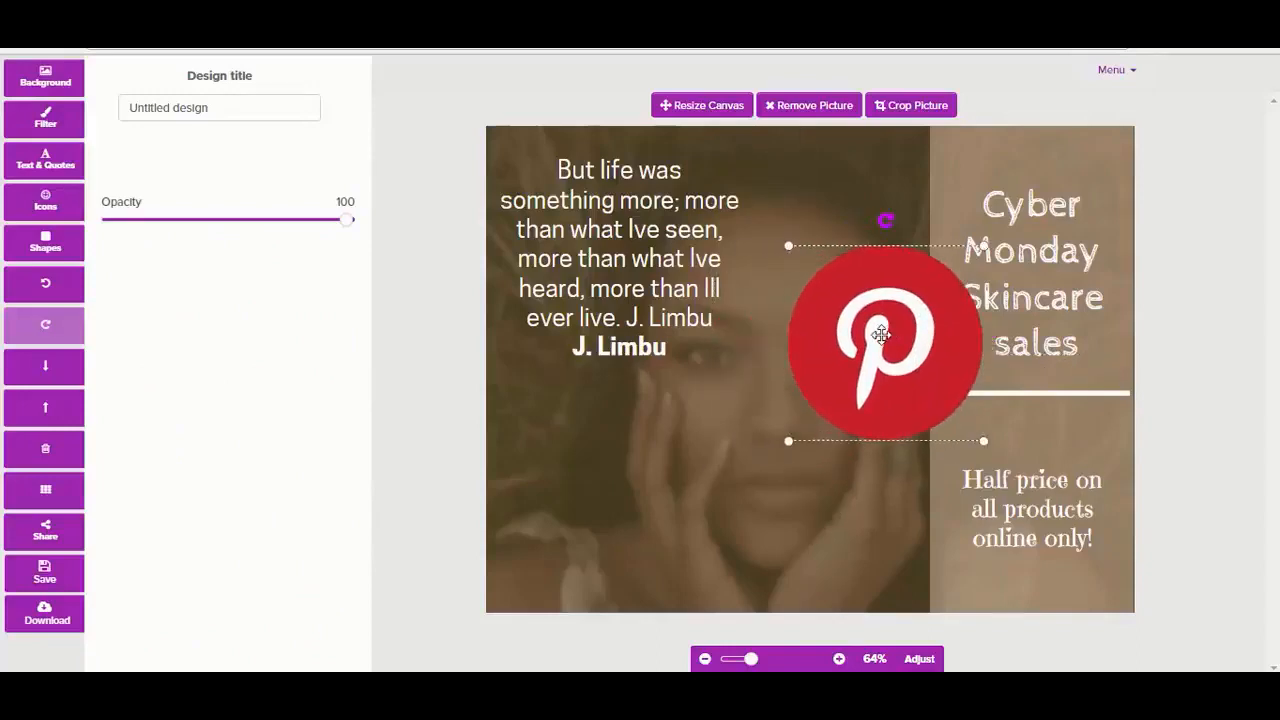
{"action": "left_click_drag", "start_coordinate": [980, 248], "coordinate": [1088, 160]}
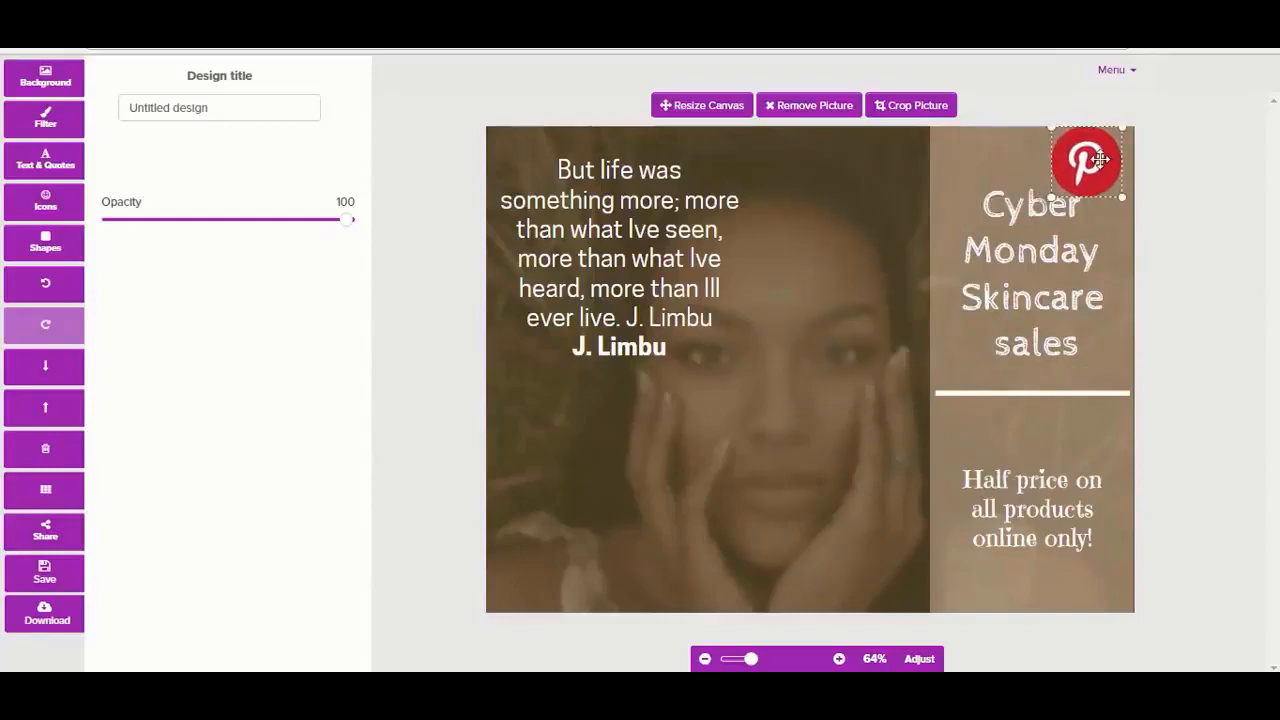
- Shift the "Cyber Monday Skincare sales" heading and the "Half price on all products online only!" text slightly left
{"action": "left_click", "coordinate": [1007, 250]}
{"action": "left_click_drag", "start_coordinate": [1003, 250], "coordinate": [981, 252]}
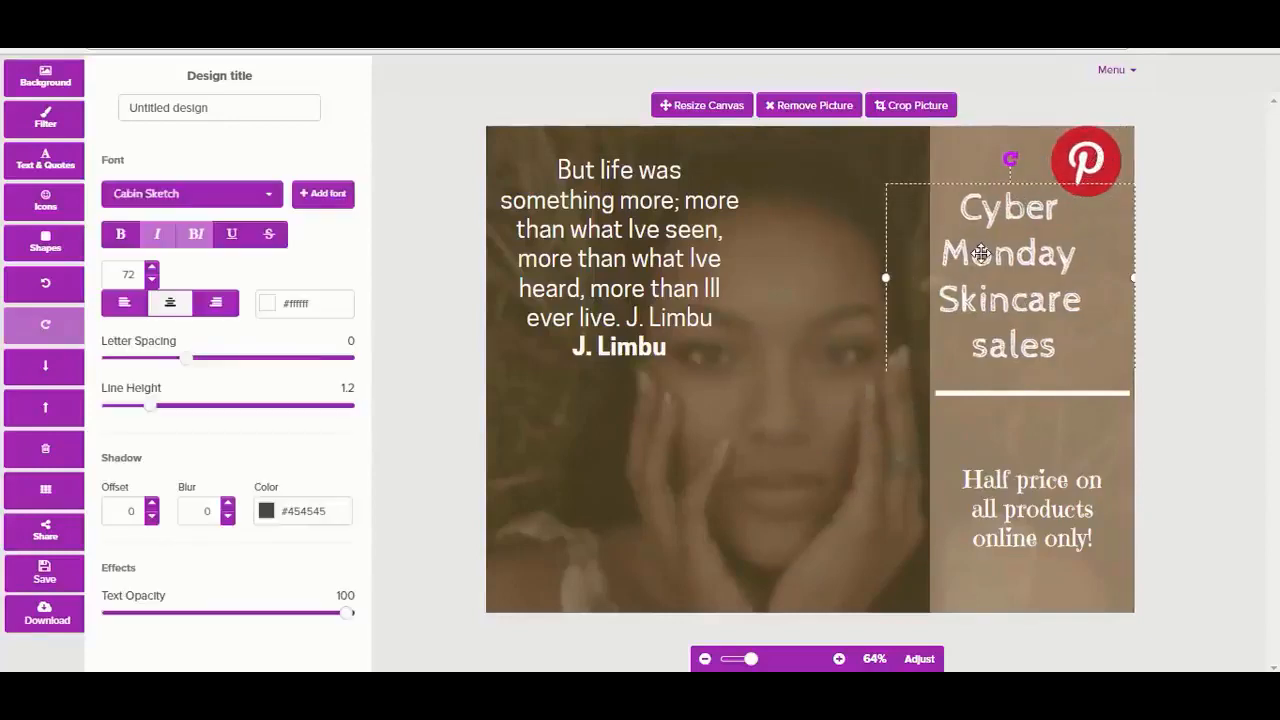
{"action": "left_click", "coordinate": [1033, 517]}
{"action": "left_click_drag", "start_coordinate": [1033, 517], "coordinate": [1024, 518]}
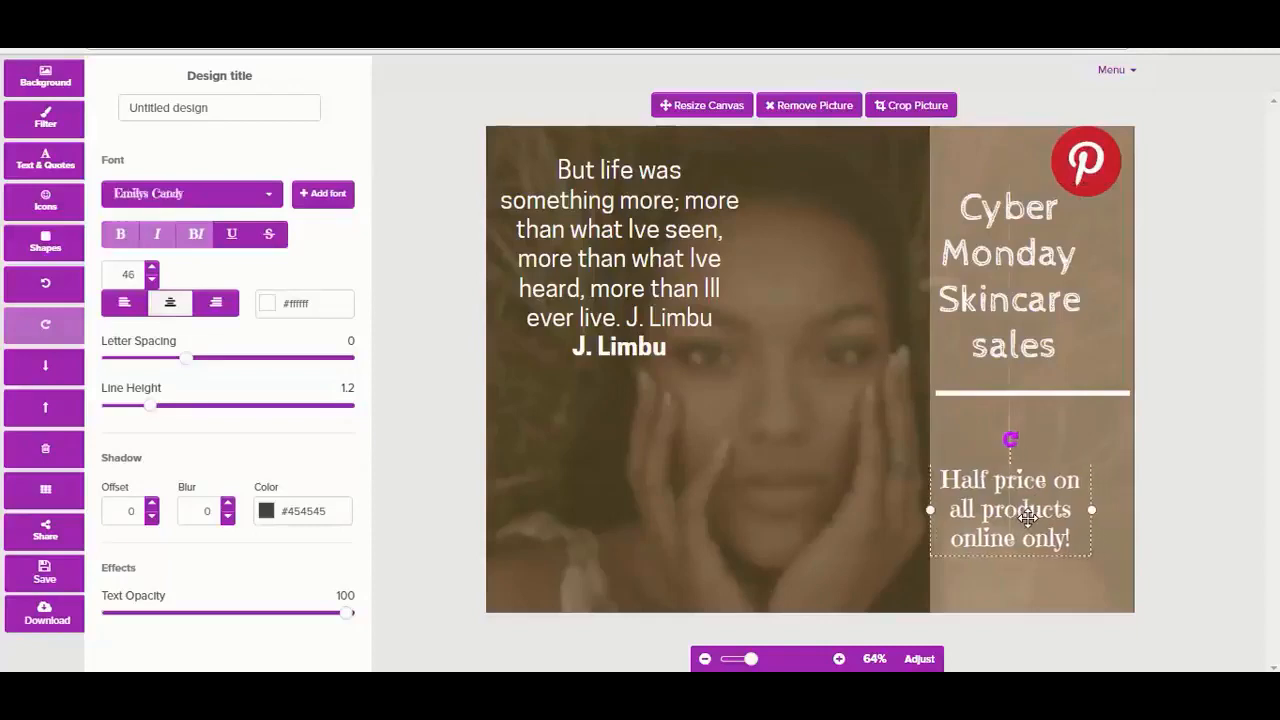
- Lower the "Cyber Monday Skincare sales" heading towards the white line and nudge the Pinterest icon slightly down and right
{"action": "left_click_drag", "start_coordinate": [1007, 326], "coordinate": [1009, 340]}
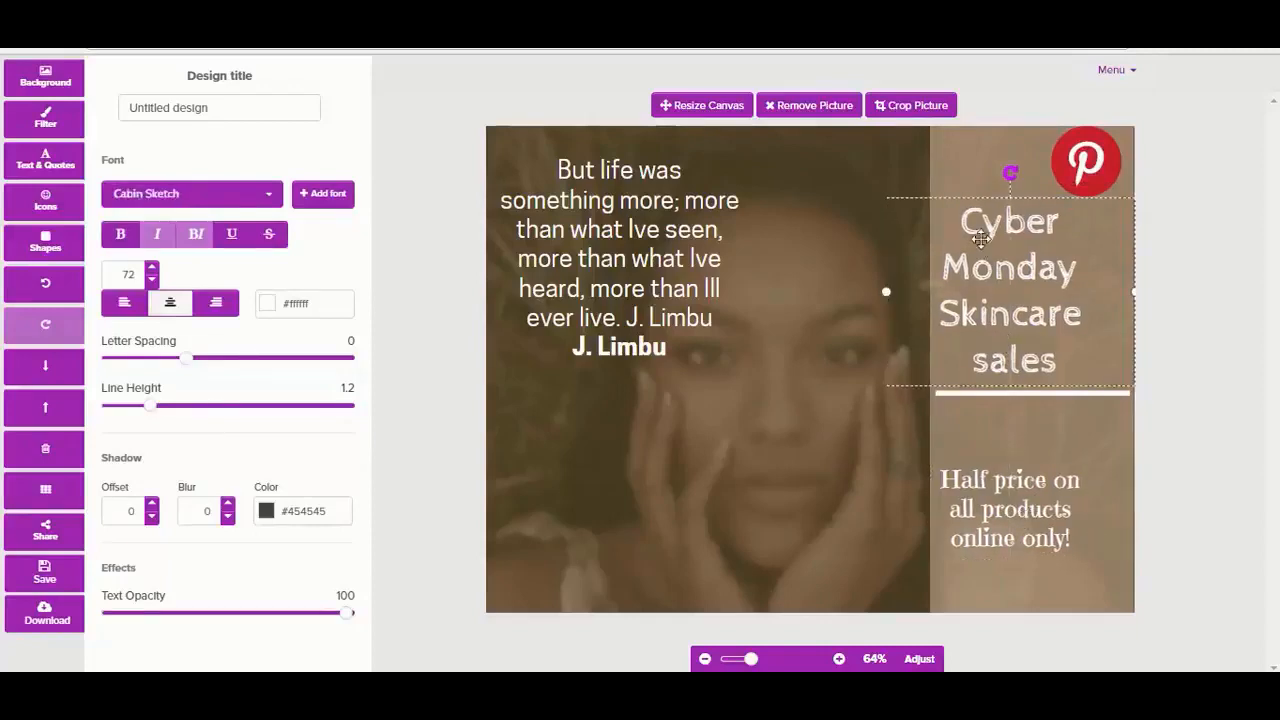
{"action": "left_click", "coordinate": [901, 181]}
{"action": "left_click_drag", "start_coordinate": [1078, 173], "coordinate": [1088, 176]}
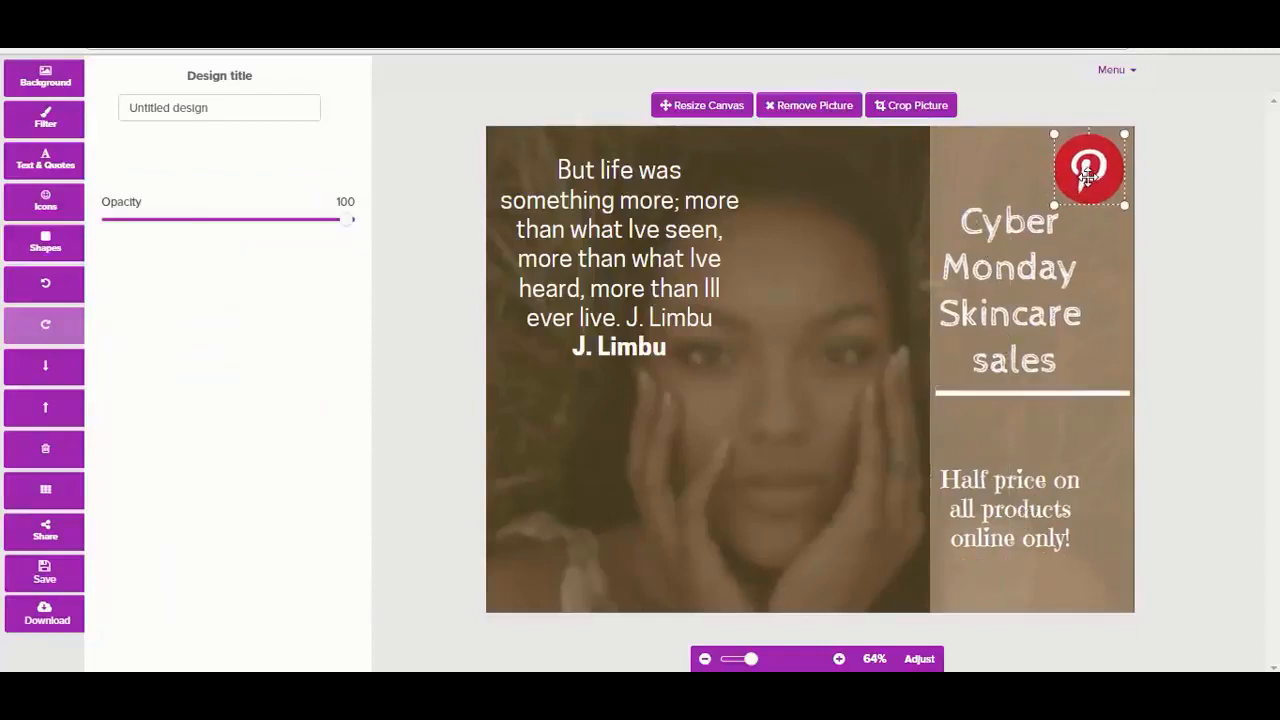
{"action": "left_click", "coordinate": [793, 214]}
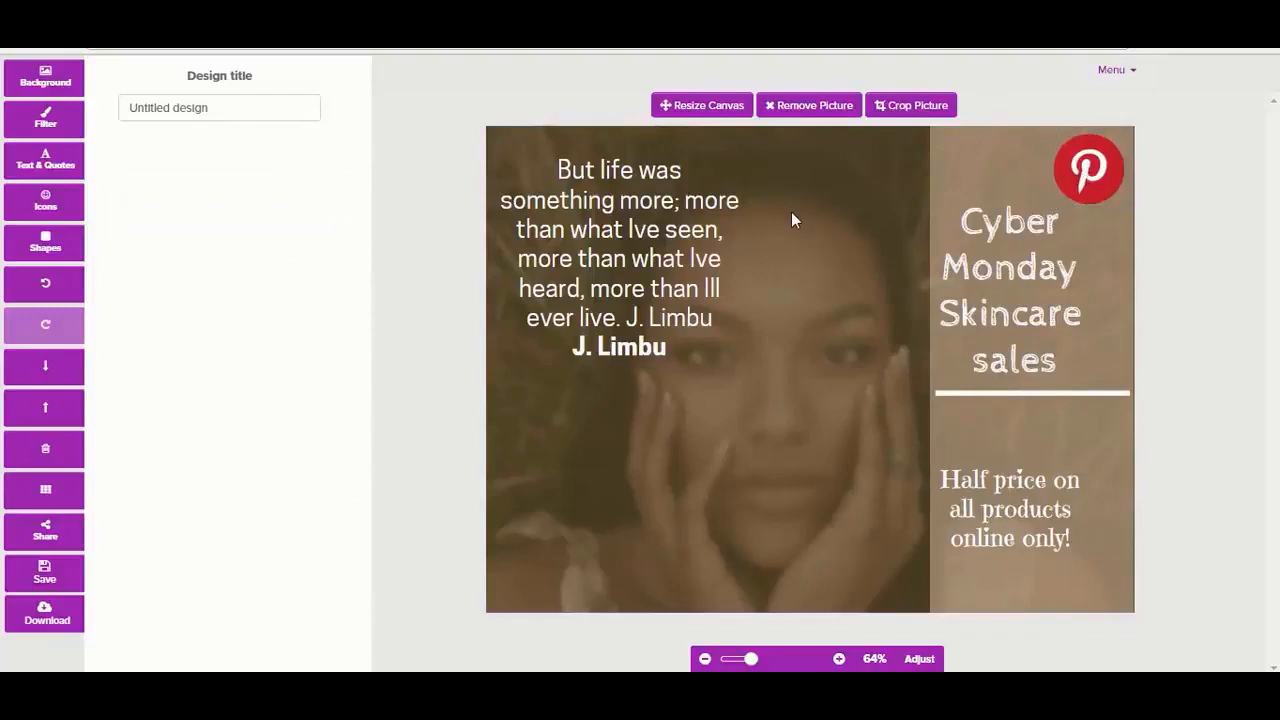
- Browse the icon library for available graphics and bring up the collection of shapes
{"action": "left_click", "coordinate": [46, 201]}
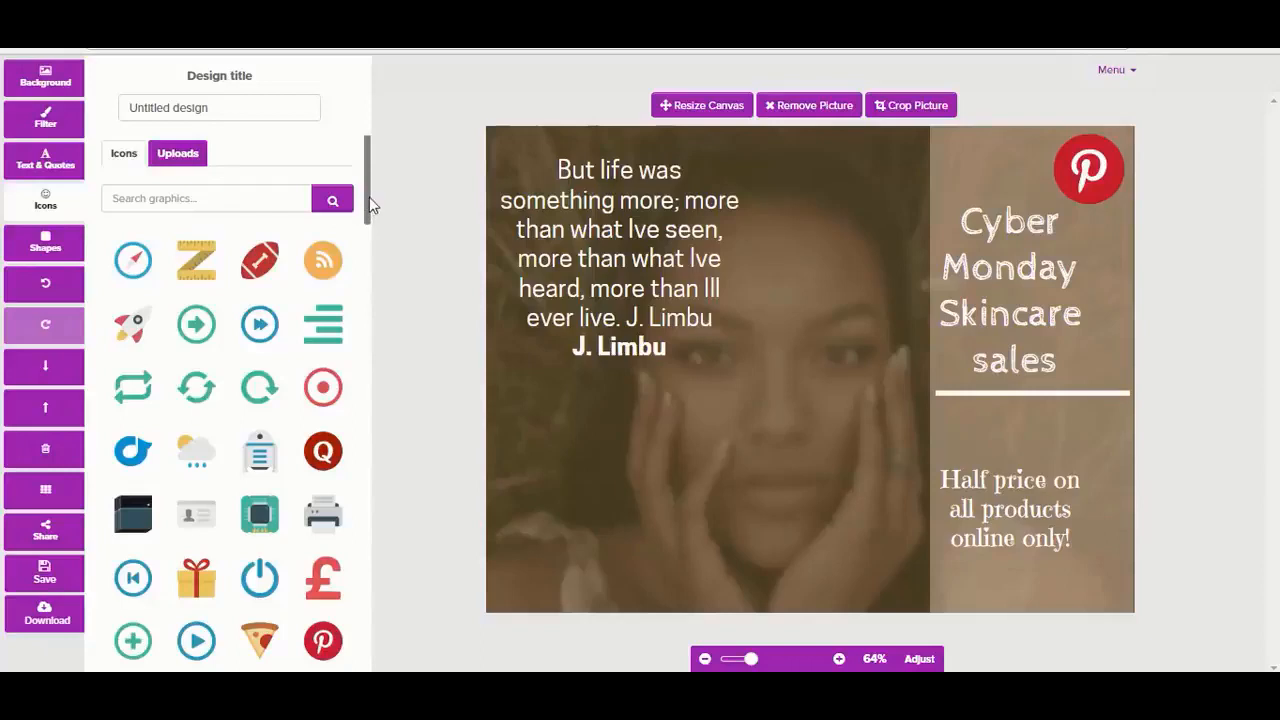
{"action": "left_click_drag", "start_coordinate": [370, 200], "coordinate": [371, 288]}
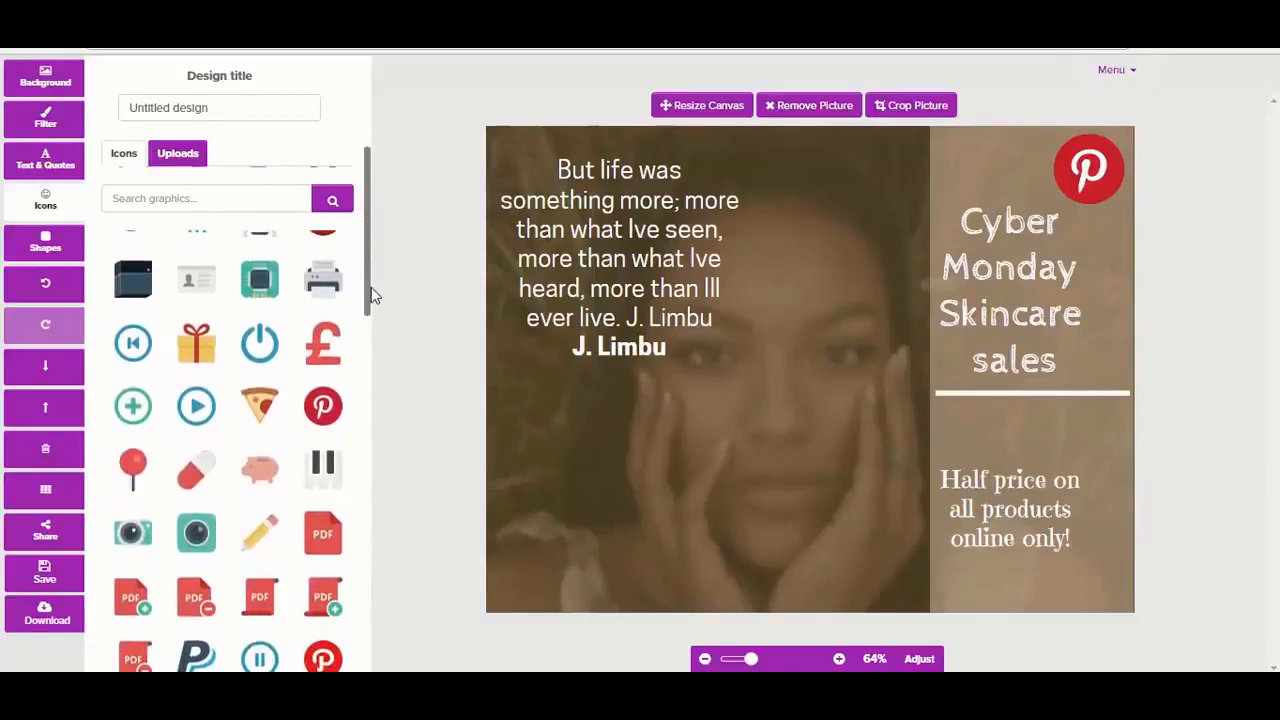
{"action": "scroll", "coordinate": [371, 287], "scroll_direction": "up", "scroll_amount": 2}
{"action": "left_click", "coordinate": [44, 248]}
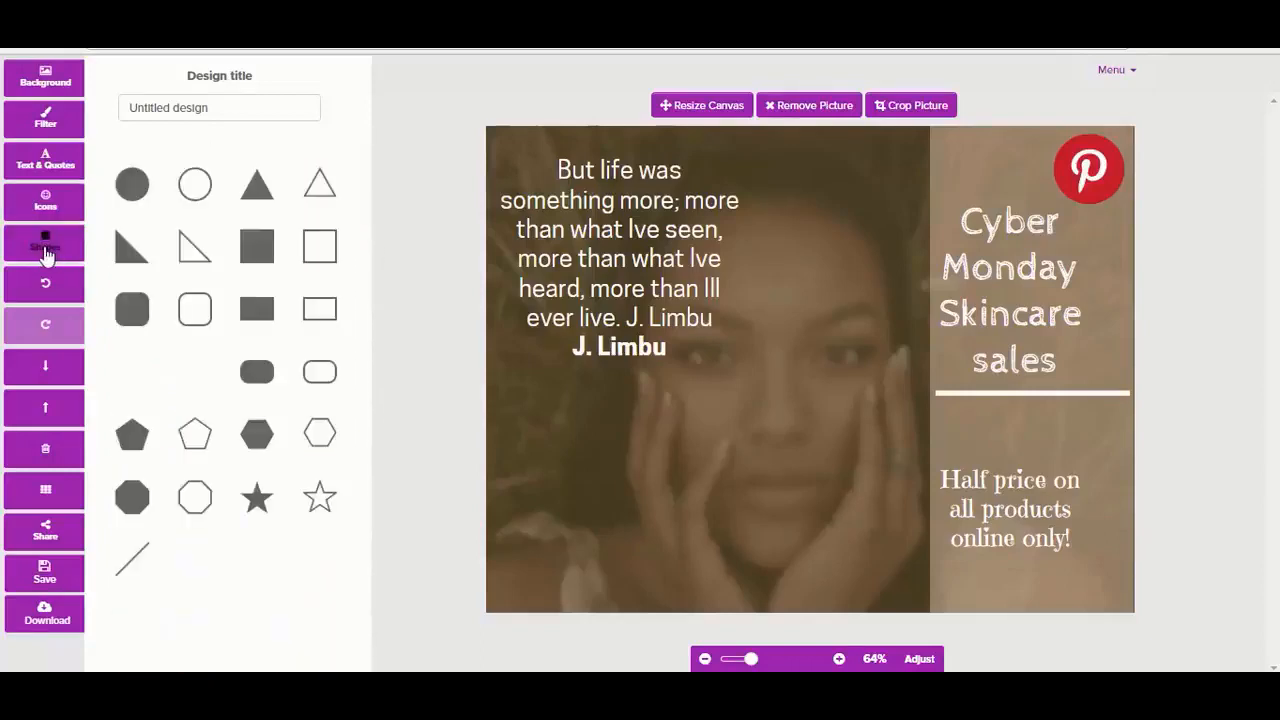